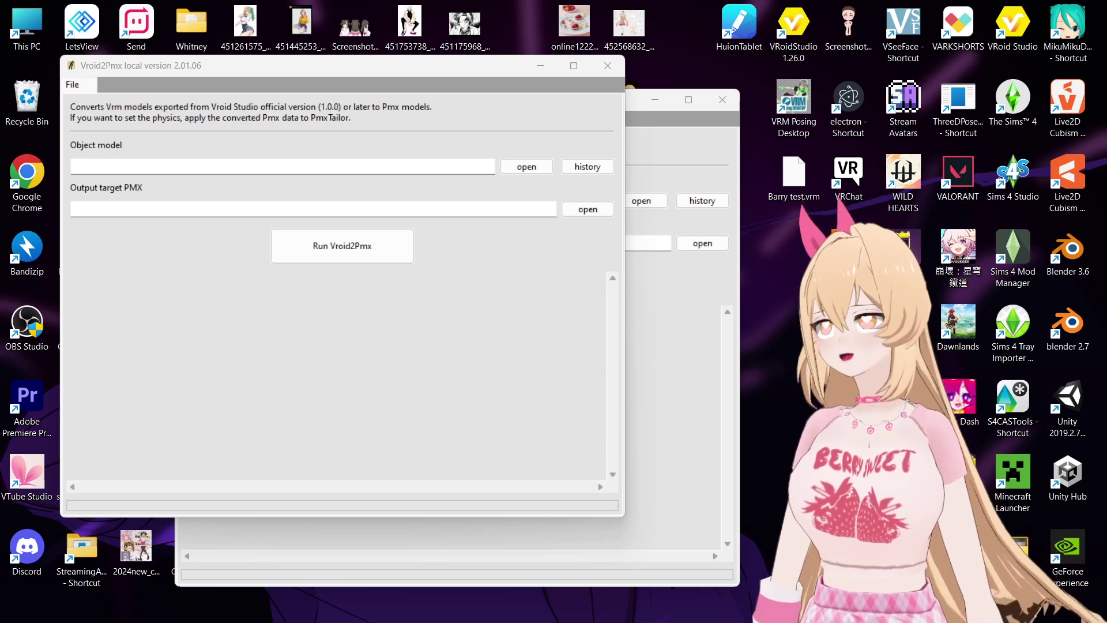
Reposition and widen the Vroid2Pmx and PmxTailor windows so that both fit side by side in an overlapping arrangement
{"action": "mouse_move", "coordinate": [346, 66]}
{"action": "left_mouse_down"}
{"action": "mouse_move", "coordinate": [377, 88]}
{"action": "mouse_move", "coordinate": [341, 77]}
{"action": "left_mouse_up"}
{"action": "left_click", "coordinate": [640, 138]}
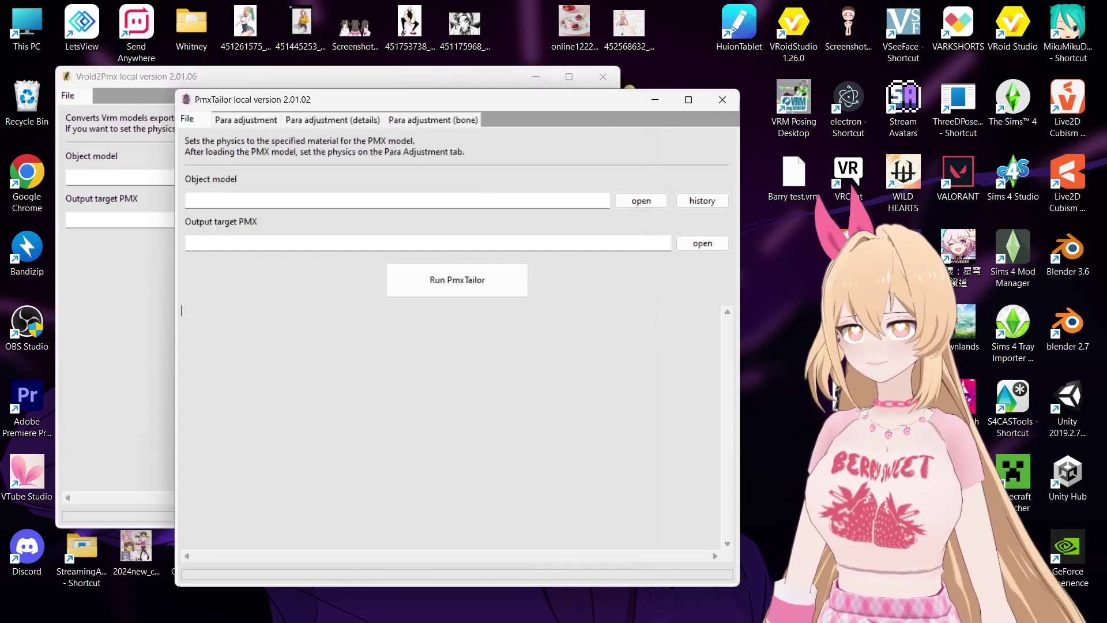
{"action": "left_click_drag", "start_coordinate": [553, 100], "coordinate": [575, 107]}
{"action": "left_click_drag", "start_coordinate": [656, 106], "coordinate": [656, 135]}
{"action": "left_click_drag", "start_coordinate": [404, 76], "coordinate": [407, 76]}
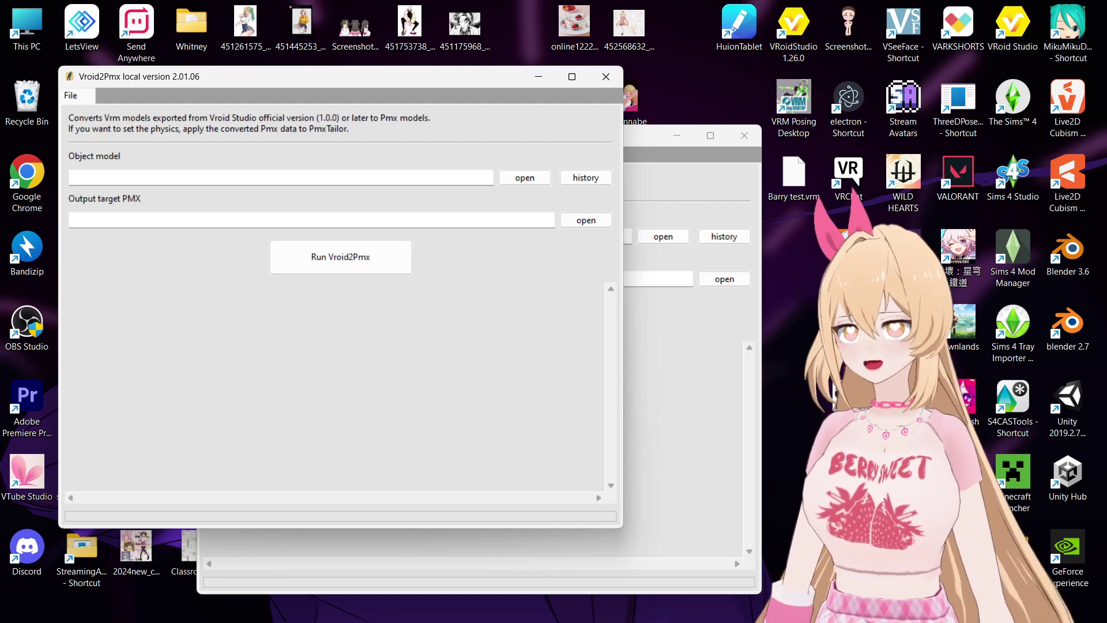
{"action": "key", "text": "alt+Tab"}
{"action": "key", "text": "alt+Tab"}
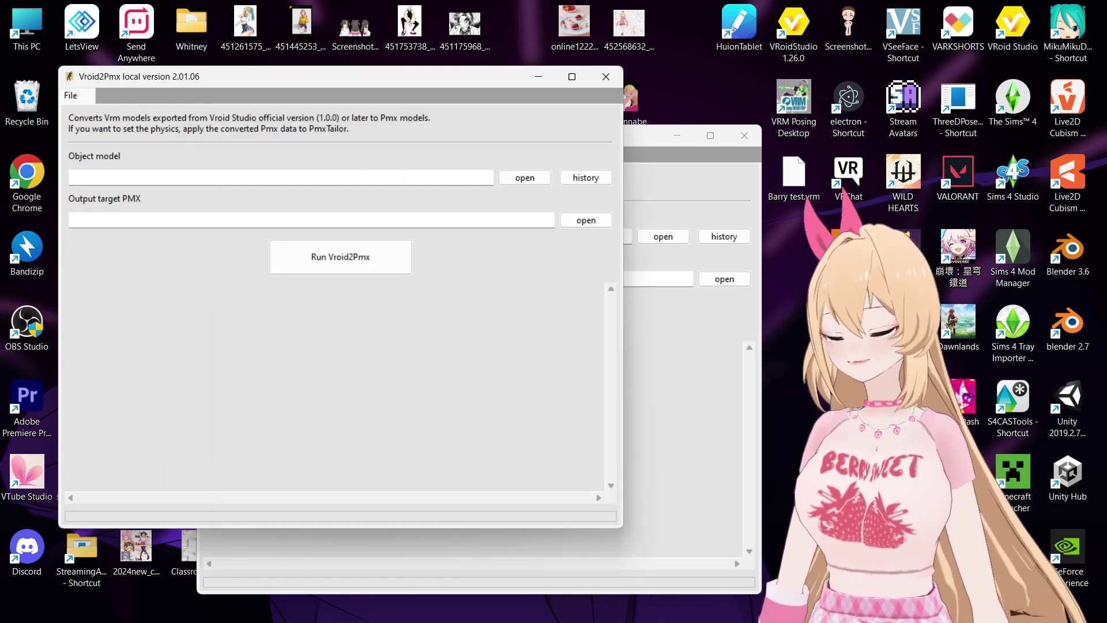
{"action": "left_click_drag", "start_coordinate": [623, 300], "coordinate": [656, 300]}
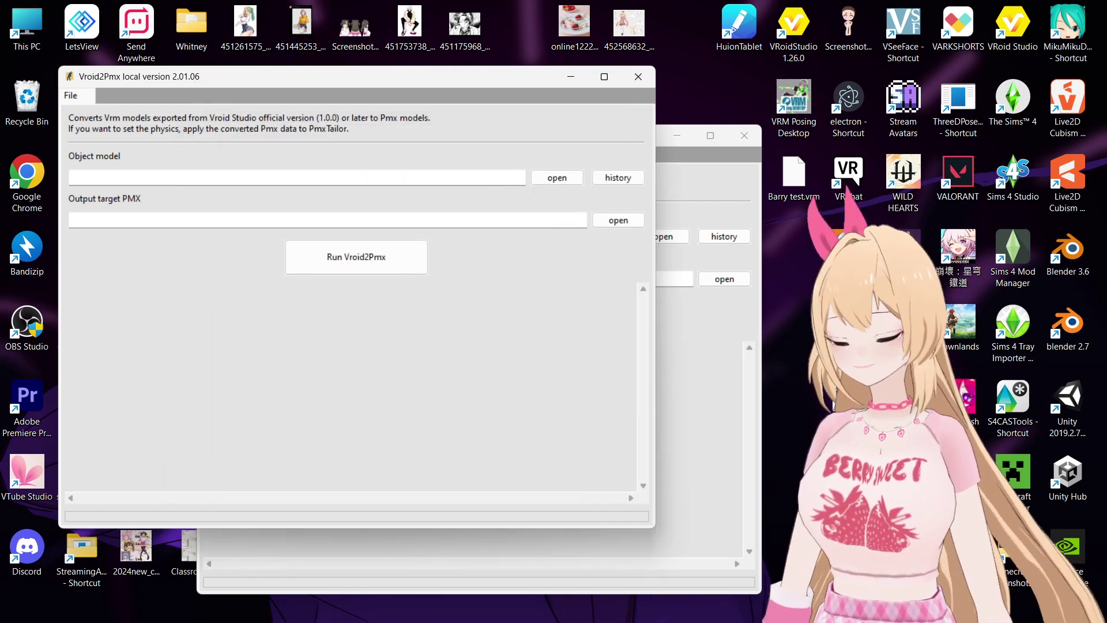
{"action": "key", "text": "alt+Tab"}
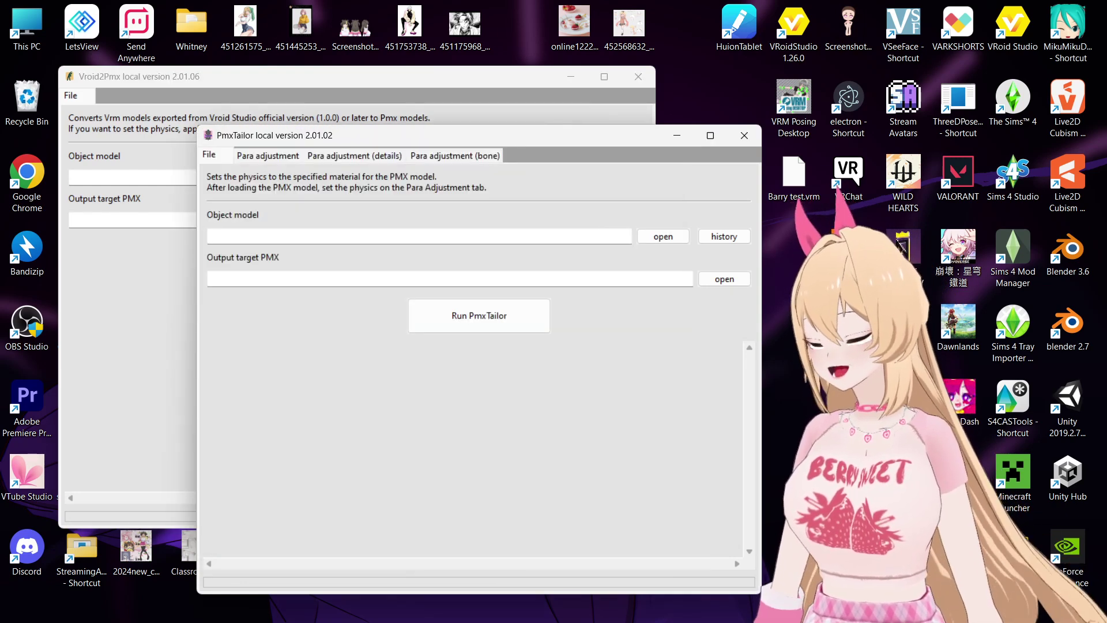
{"action": "left_click_drag", "start_coordinate": [197, 346], "coordinate": [163, 346]}
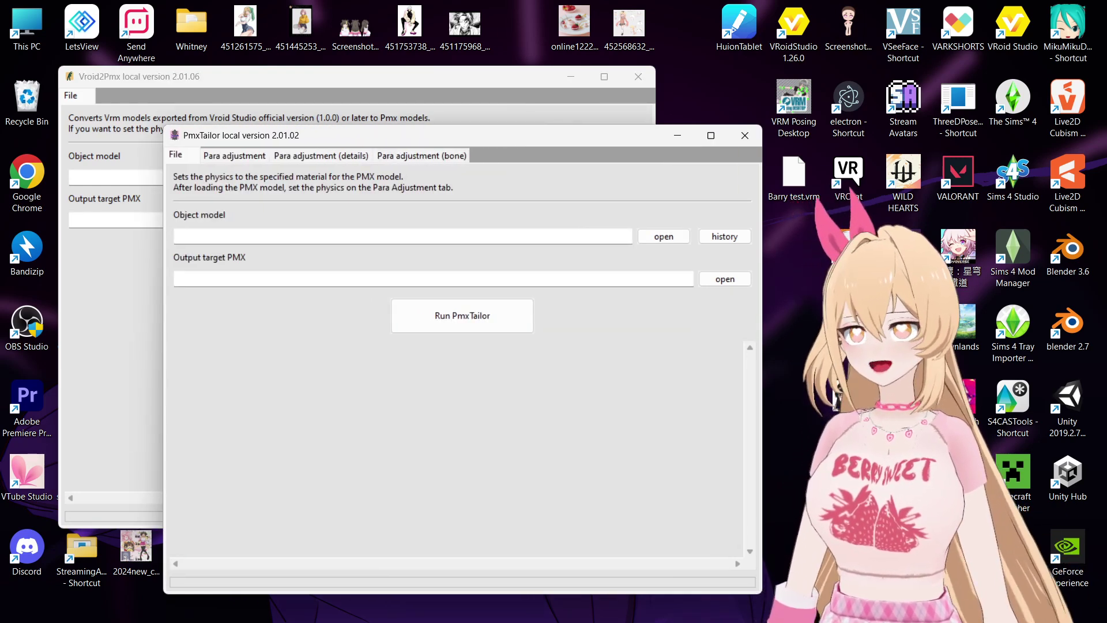
{"action": "key", "text": "alt+Tab"}
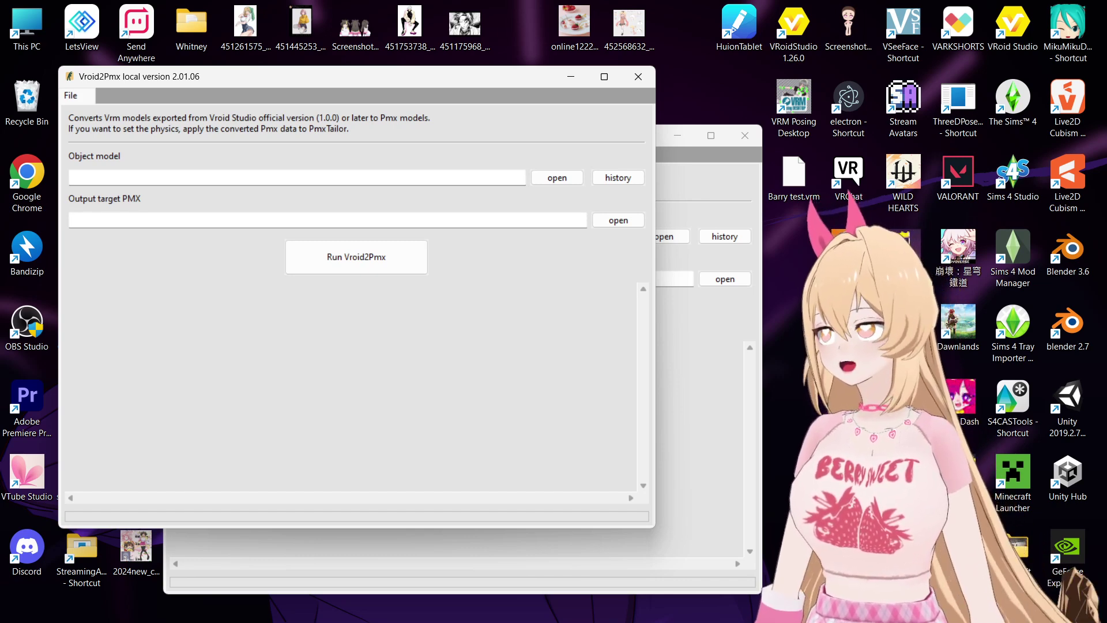
{"action": "key", "text": "alt+Tab"}
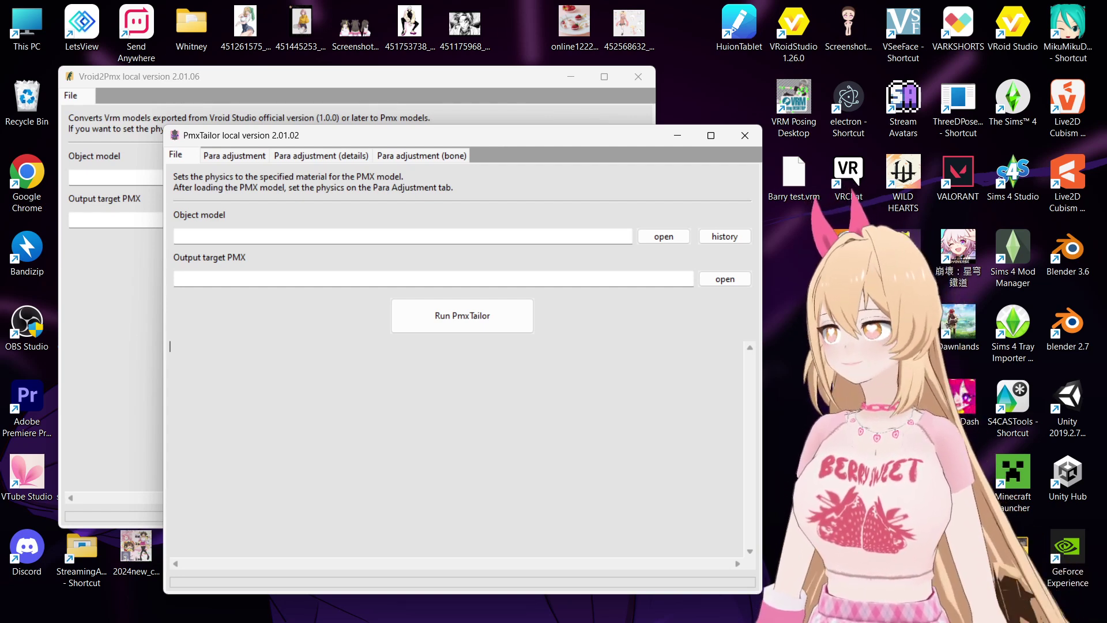
{"action": "key", "text": "alt+Tab"}
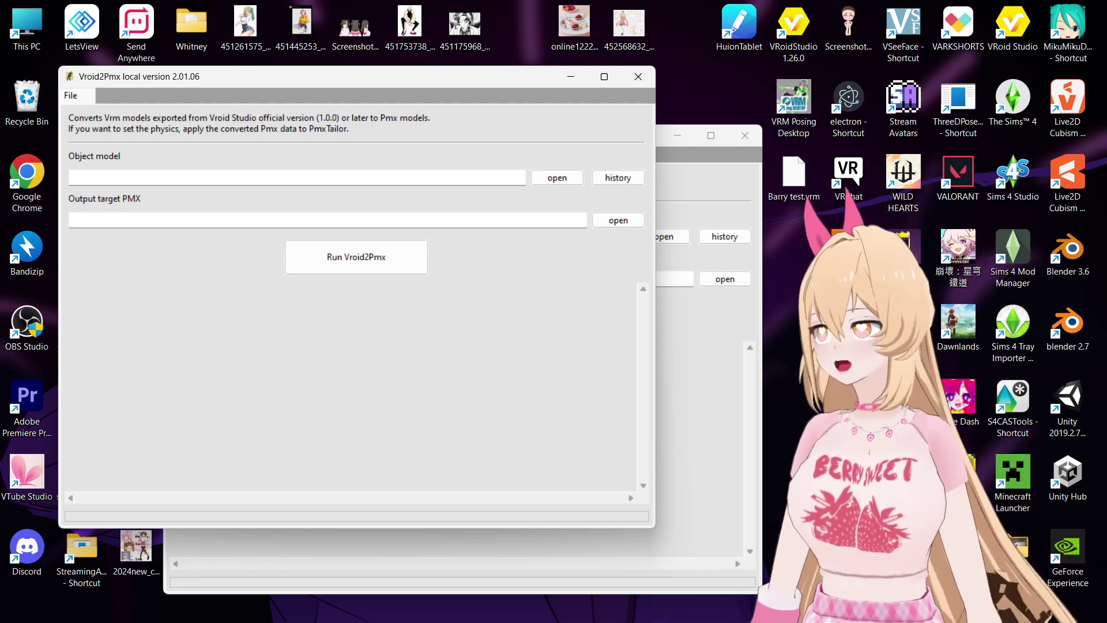
Load Barry test.vrm from the desktop as the Vroid2Pmx object model and run the conversion to PMX
{"action": "left_click_drag", "start_coordinate": [346, 76], "coordinate": [392, 80]}
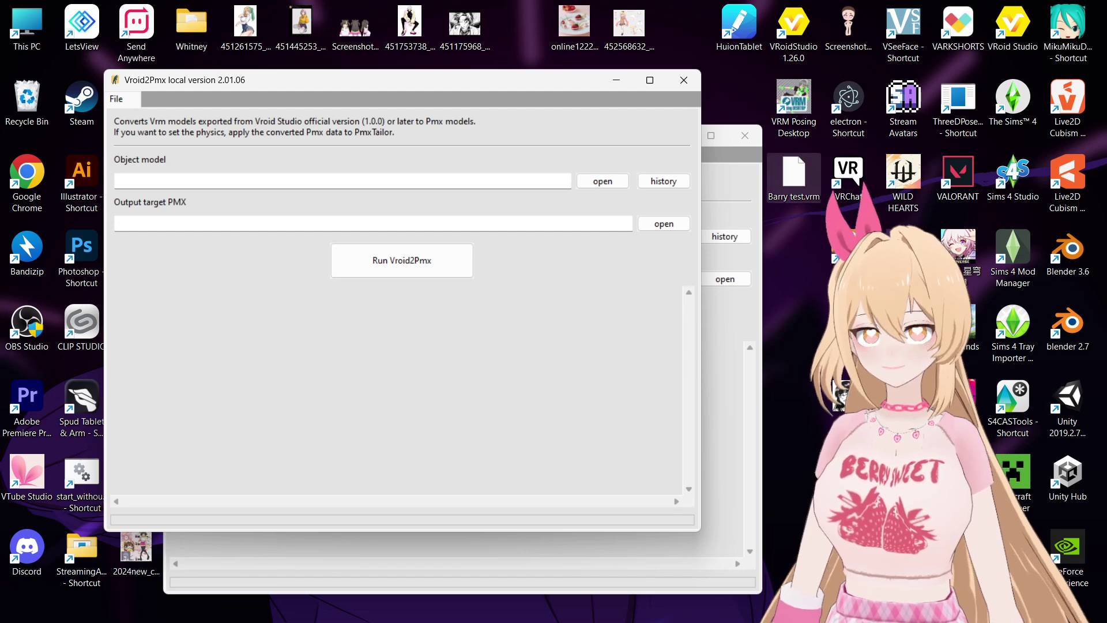
{"action": "left_click_drag", "start_coordinate": [793, 173], "coordinate": [496, 182]}
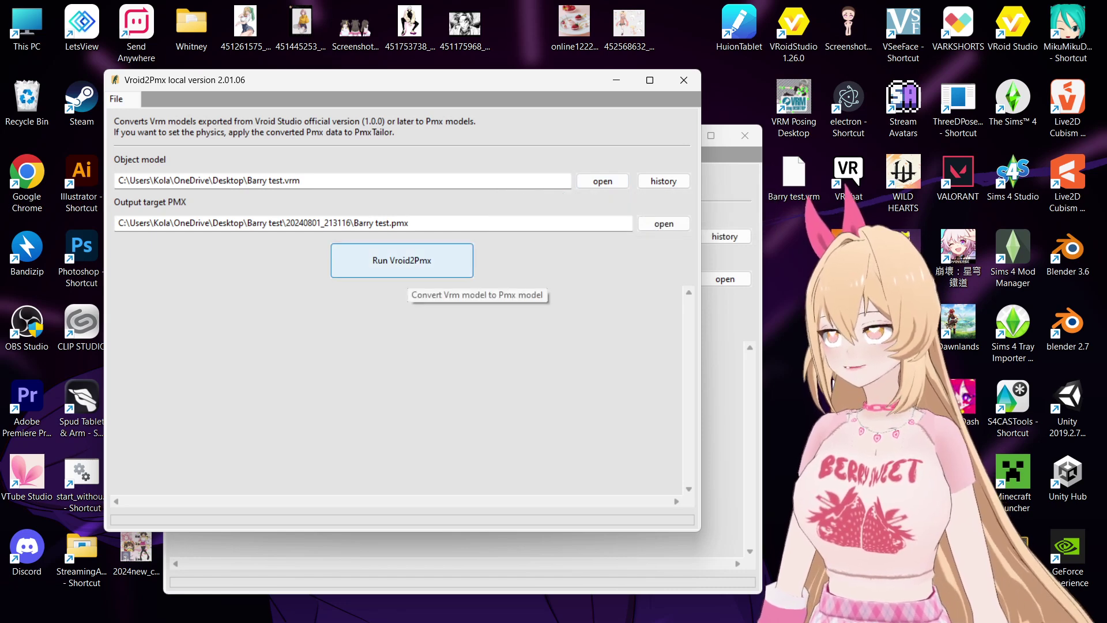
{"action": "left_click", "coordinate": [407, 270]}
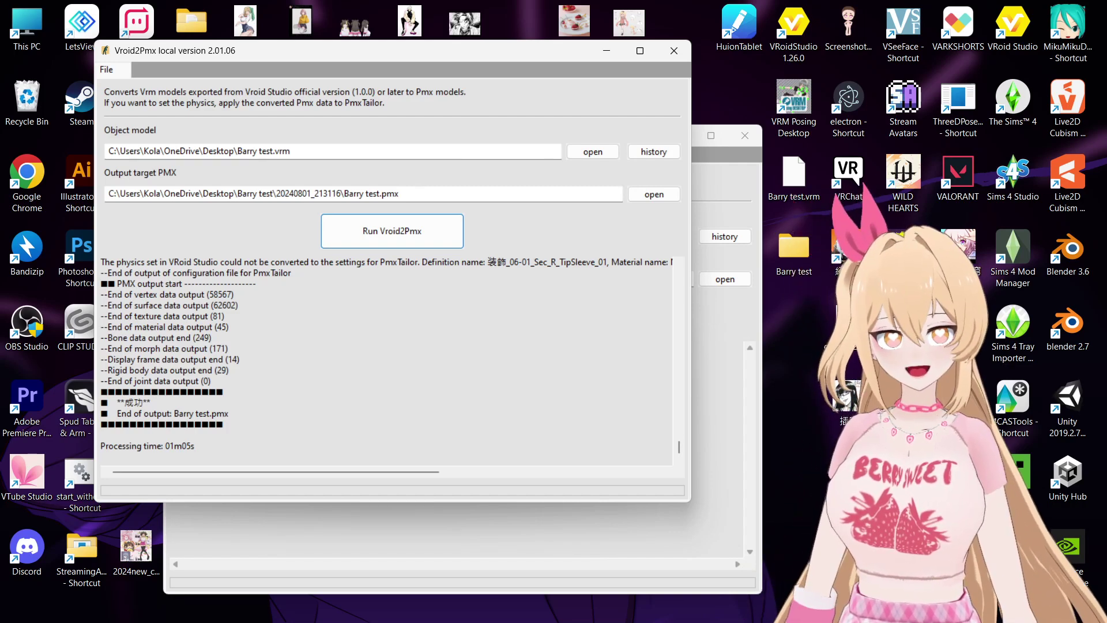
Examine the converted files in the Barry test folder's 20240801_213116 subfolder, including the contents of PmxTailorSetting
{"action": "double_click", "coordinate": [794, 251]}
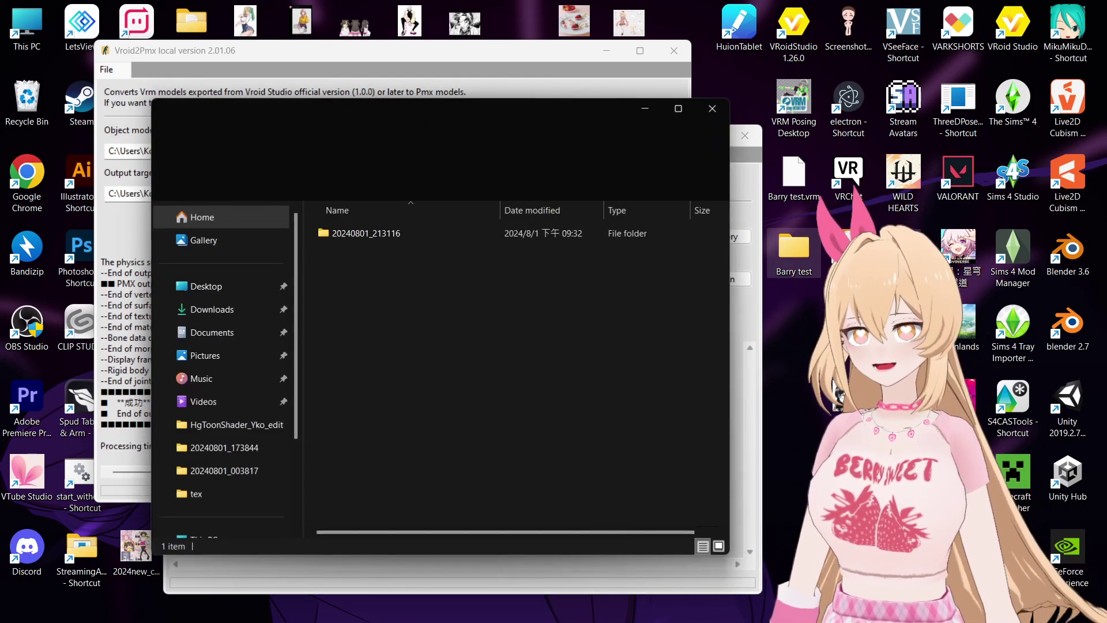
{"action": "left_click", "coordinate": [369, 233]}
{"action": "double_click", "coordinate": [366, 232]}
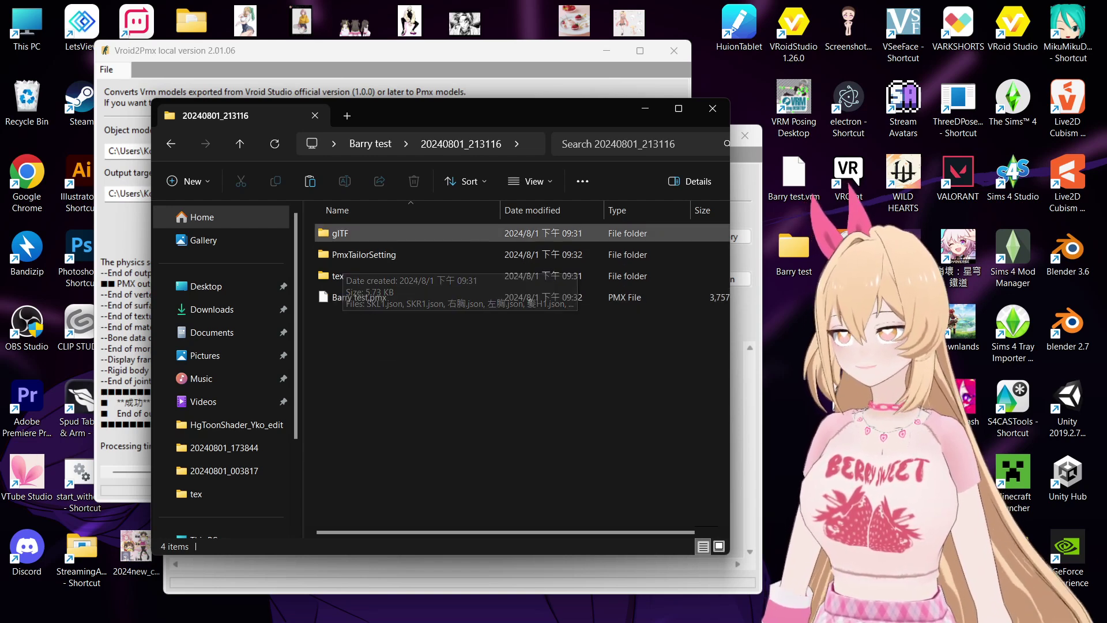
{"action": "double_click", "coordinate": [357, 254]}
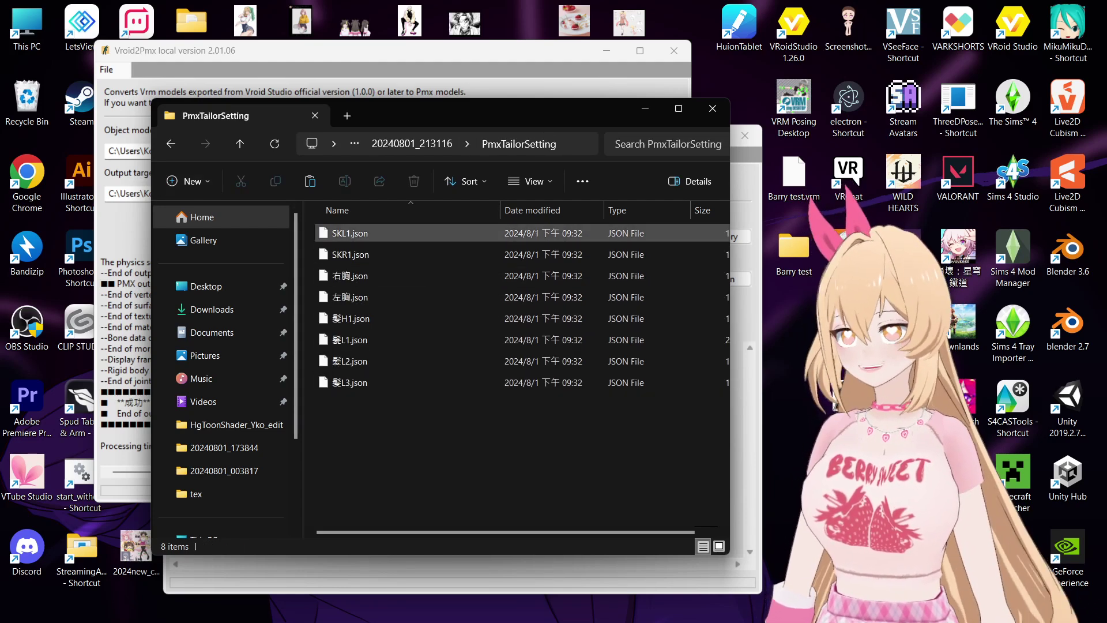
{"action": "left_click", "coordinate": [171, 144]}
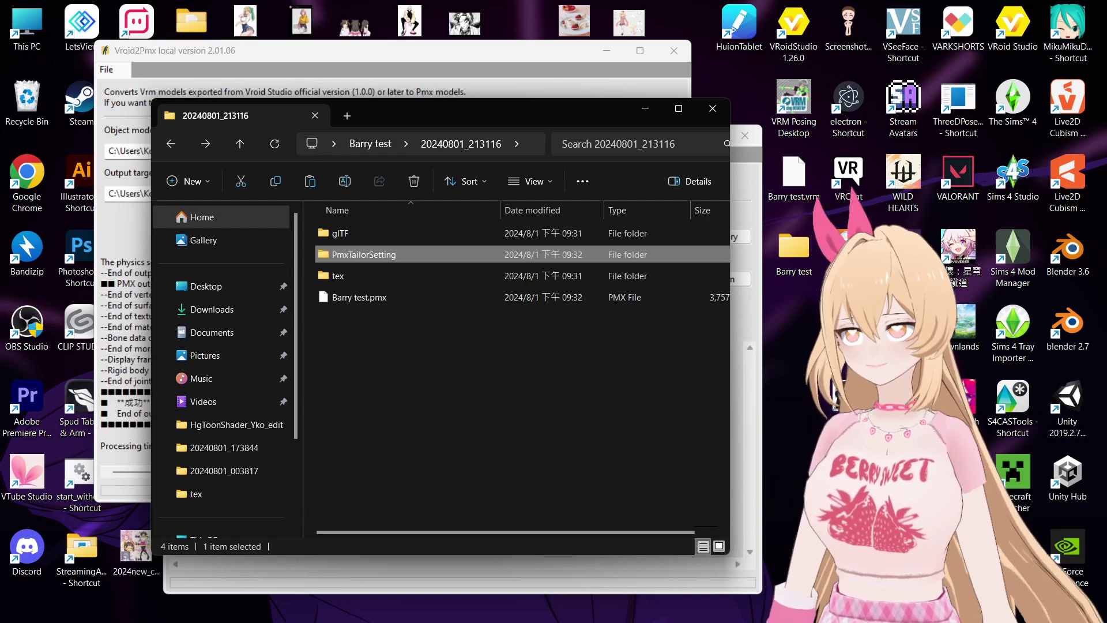
{"action": "left_click", "coordinate": [645, 109]}
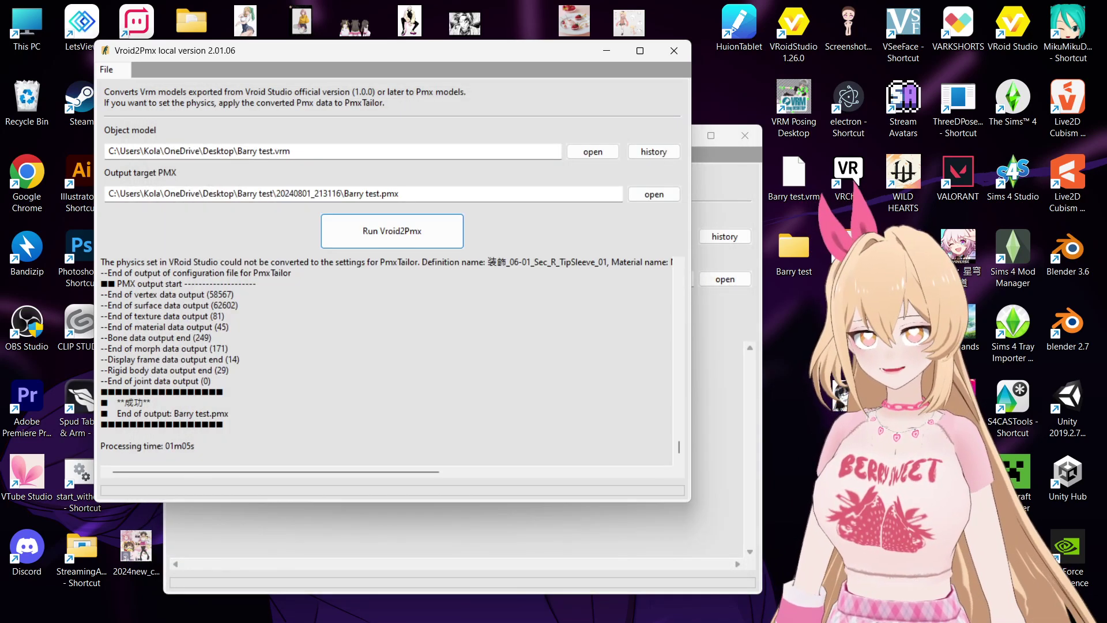
Switch to PmxTailor, reposition its window and minimize Vroid2Pmx
{"action": "left_click", "coordinate": [717, 358]}
{"action": "left_click_drag", "start_coordinate": [576, 136], "coordinate": [509, 86]}
{"action": "left_click", "coordinate": [606, 50]}
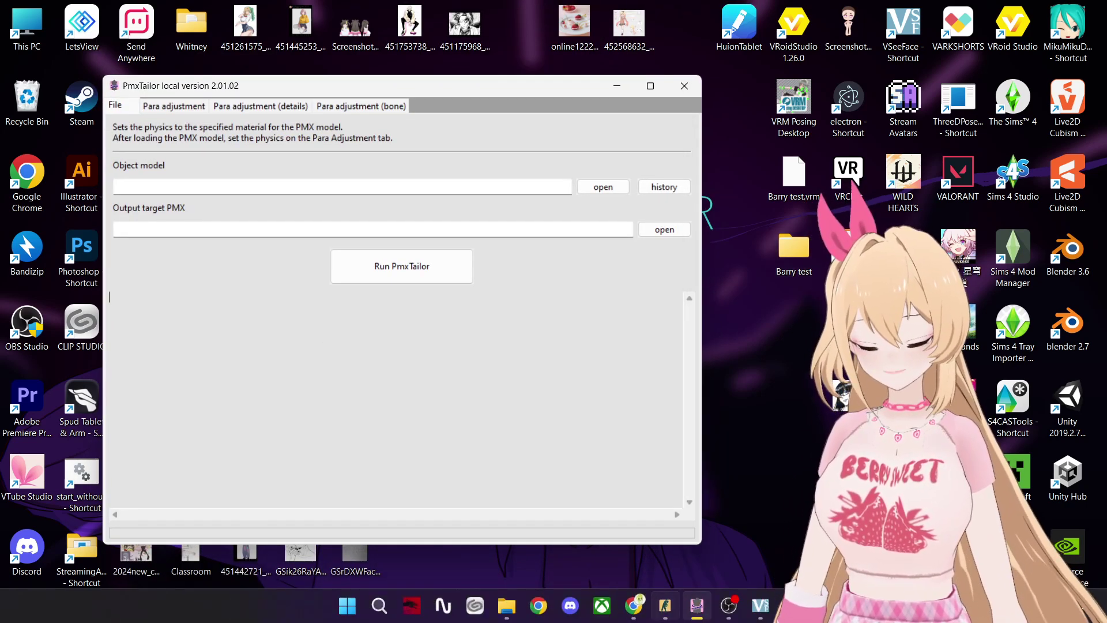
Load Barry test.pmx from the 20240801_213116 folder as the PmxTailor object model
{"action": "left_click", "coordinate": [507, 606]}
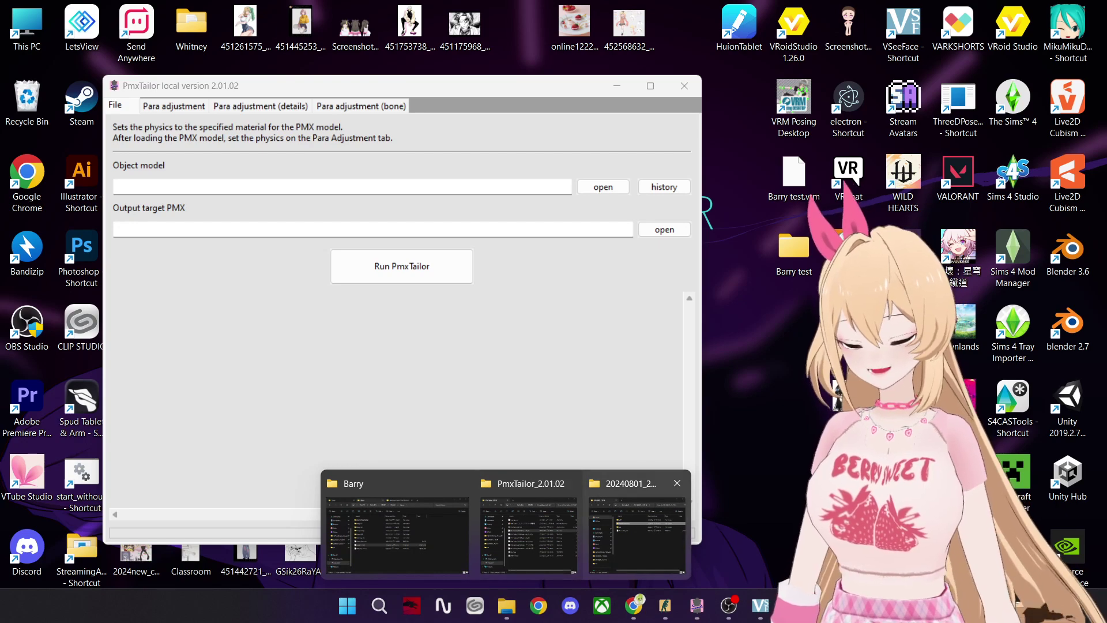
{"action": "left_click", "coordinate": [637, 530]}
{"action": "left_click_drag", "start_coordinate": [461, 113], "coordinate": [814, 113]}
{"action": "left_click", "coordinate": [715, 298]}
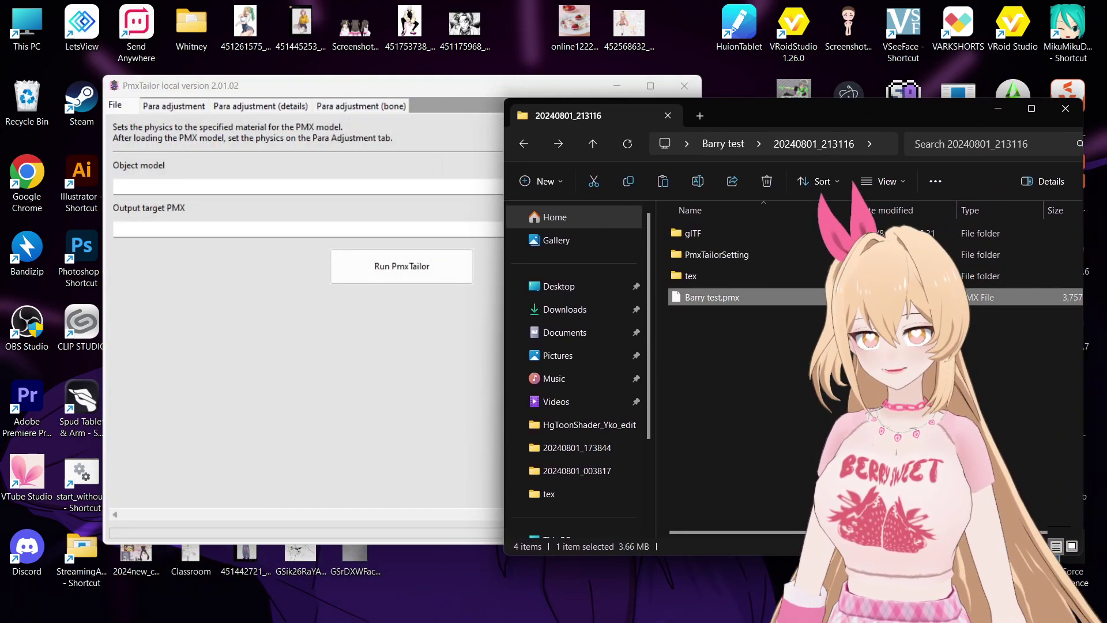
{"action": "left_click_drag", "start_coordinate": [712, 297], "coordinate": [275, 188]}
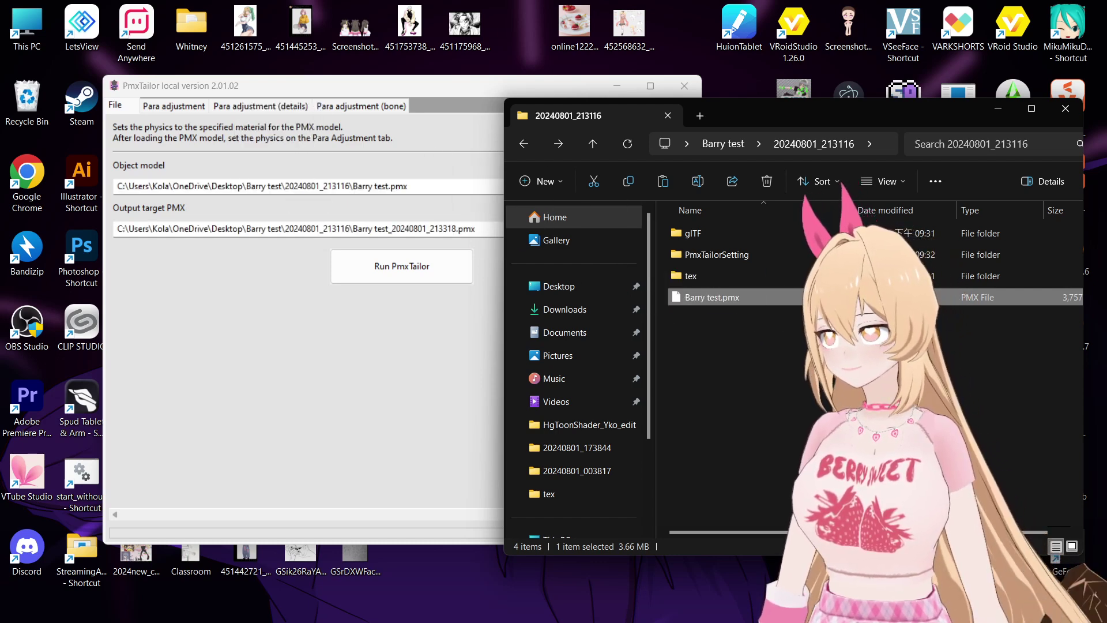
Try to run PmxTailor on Barry test.pmx without any imported physics settings
{"action": "left_click_drag", "start_coordinate": [403, 86], "coordinate": [384, 65]}
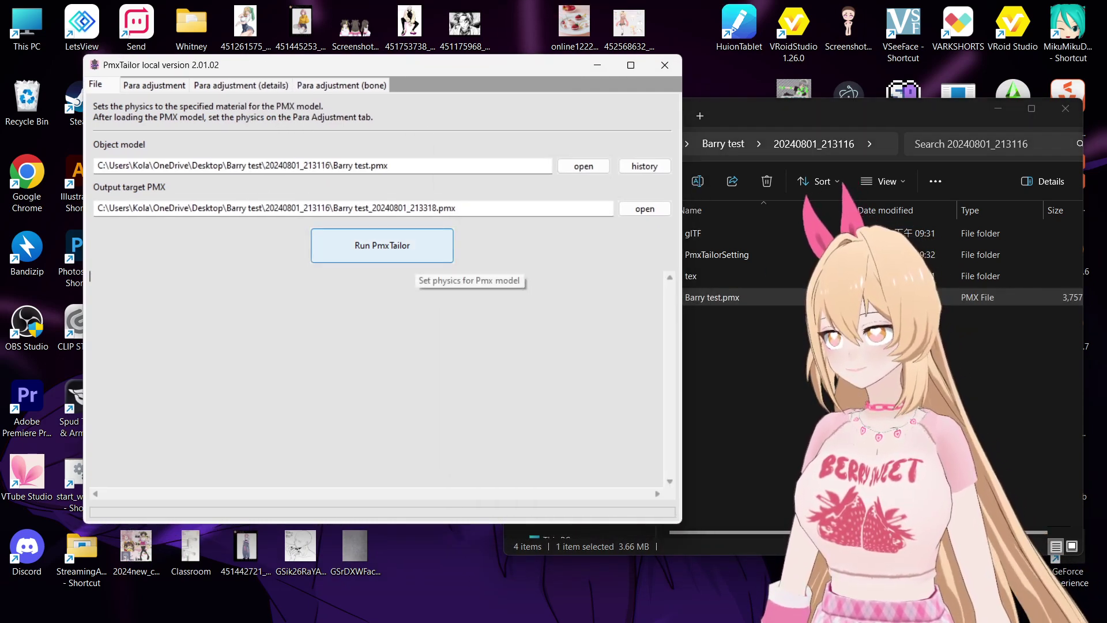
{"action": "left_click", "coordinate": [413, 260]}
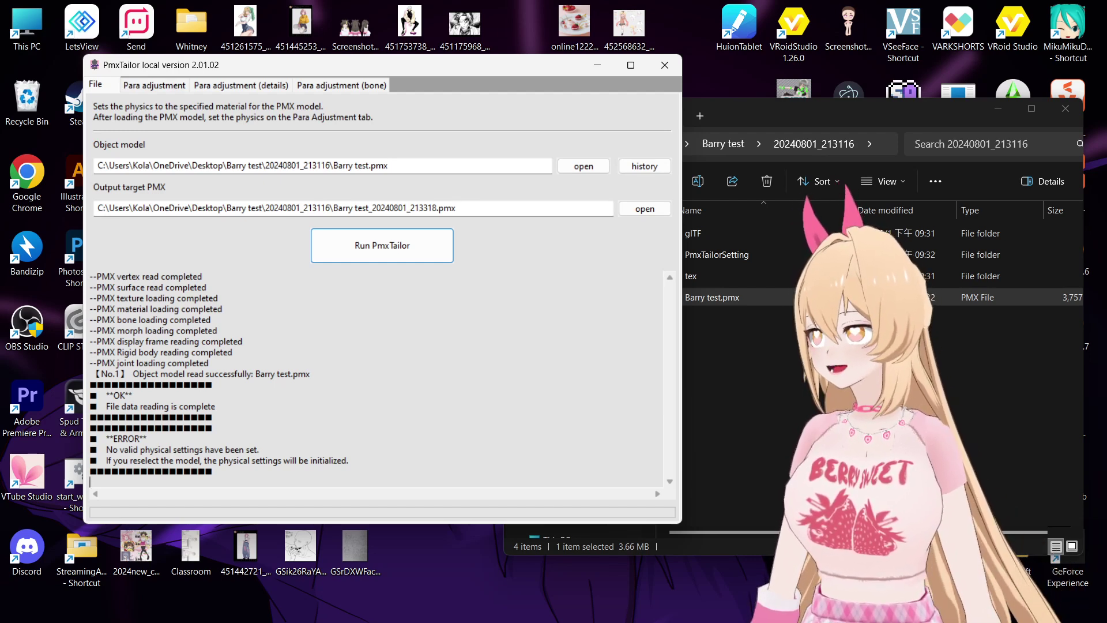
Start a Vroid2Pmx configuration import and choose the settings SKL1.json, SKR1.json, 右胸.json and 左胸.json
{"action": "left_click", "coordinate": [154, 85]}
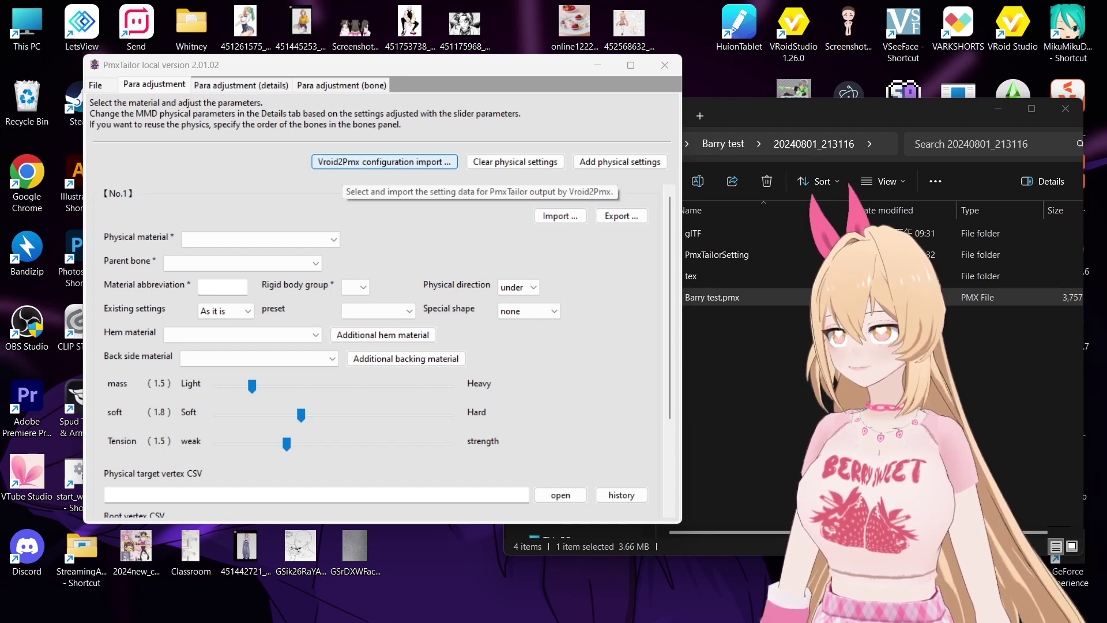
{"action": "left_click", "coordinate": [384, 162]}
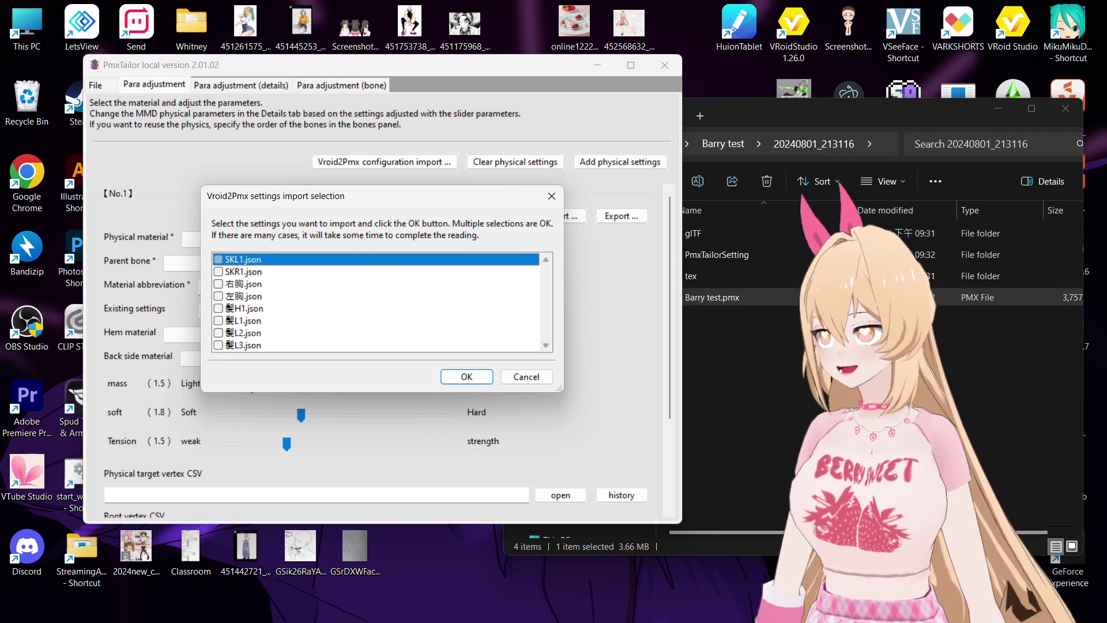
{"action": "left_click", "coordinate": [218, 260]}
{"action": "left_click", "coordinate": [218, 272]}
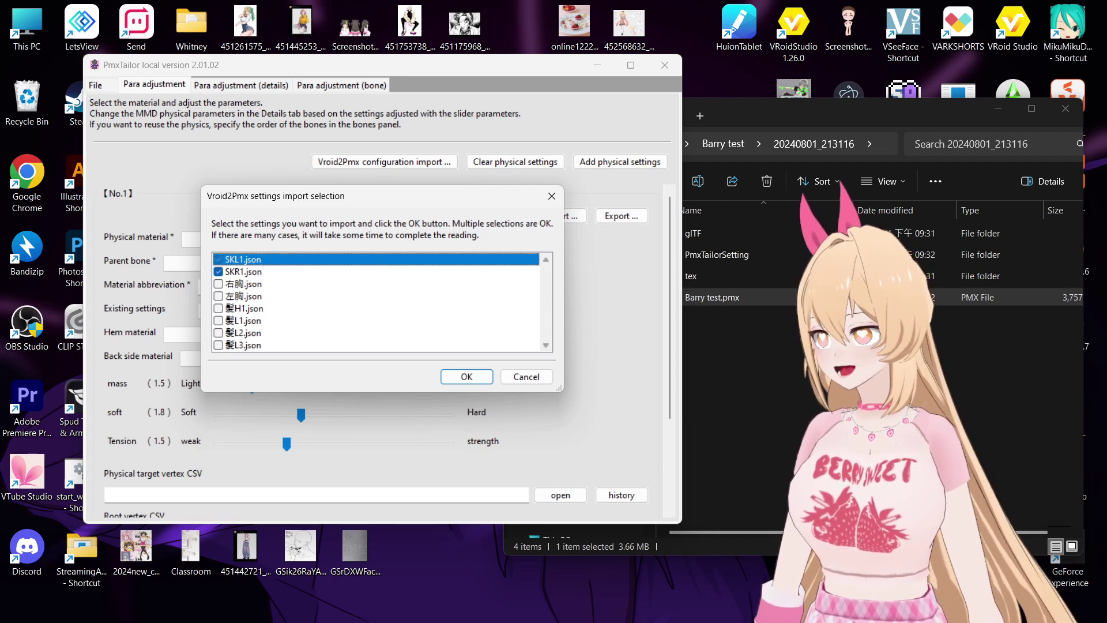
{"action": "left_click", "coordinate": [218, 284]}
{"action": "left_click", "coordinate": [217, 295]}
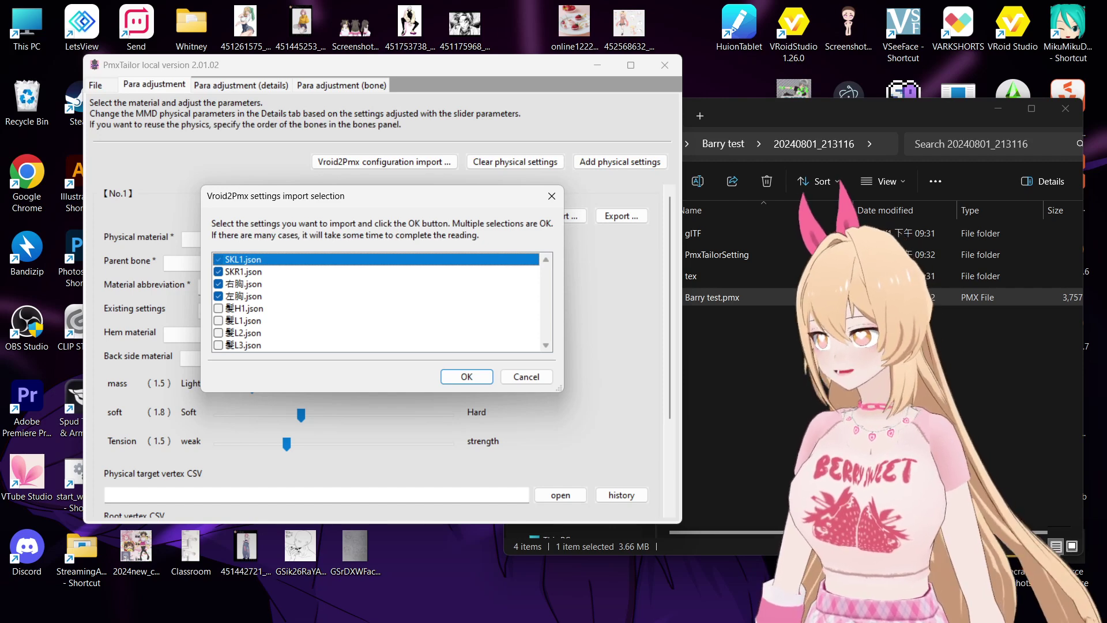
Add the hair settings 髪H1.json, 髪L1.json, 髪L2.json and 髪L3.json to the selection and import all chosen files
{"action": "left_click", "coordinate": [218, 308]}
{"action": "left_click", "coordinate": [218, 320]}
{"action": "left_click", "coordinate": [218, 333]}
{"action": "left_click", "coordinate": [217, 345]}
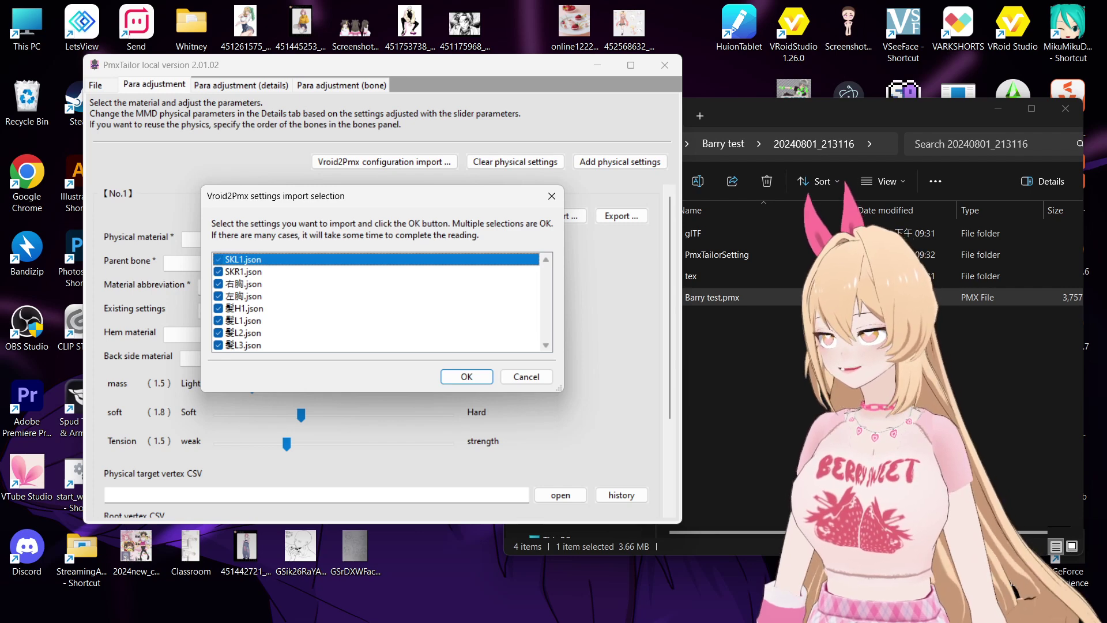
{"action": "left_click_drag", "start_coordinate": [357, 196], "coordinate": [449, 181]}
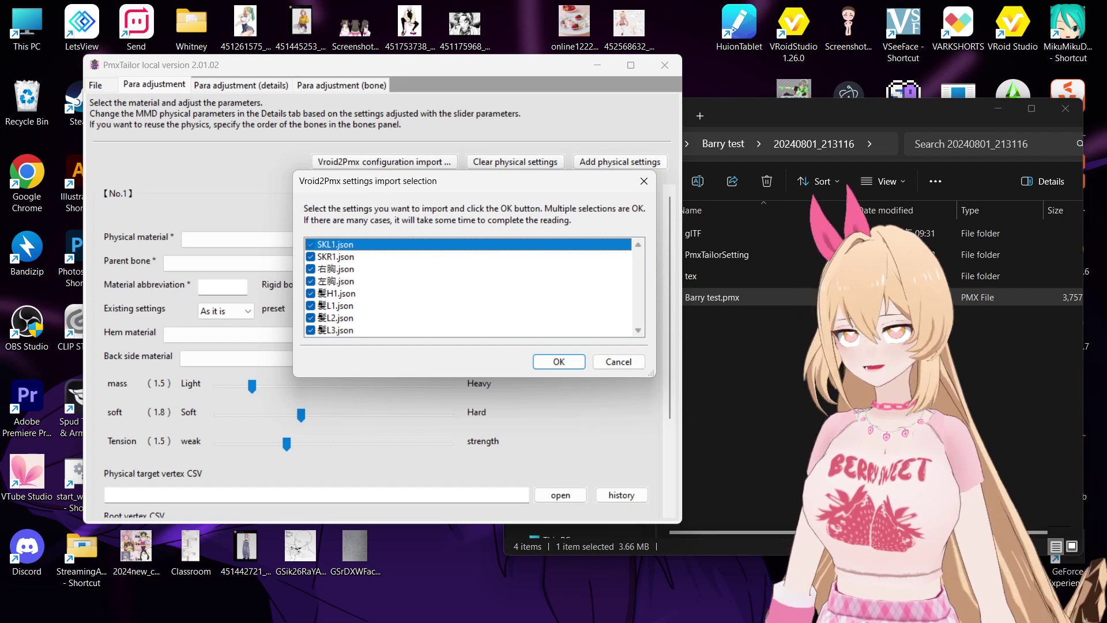
{"action": "left_click", "coordinate": [559, 361]}
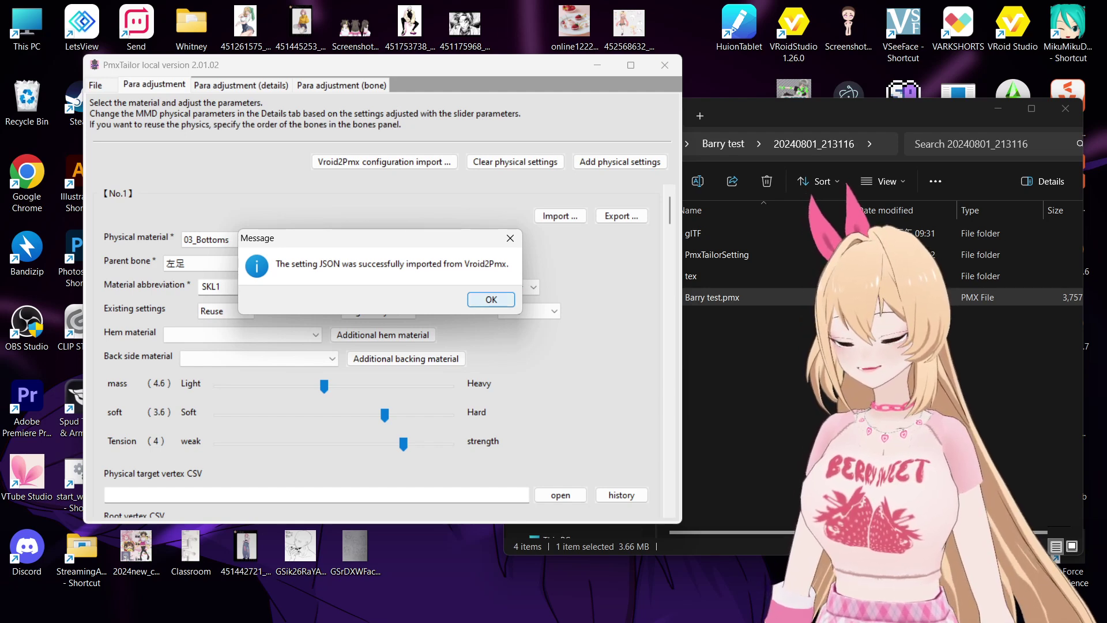
{"action": "key", "text": "Return"}
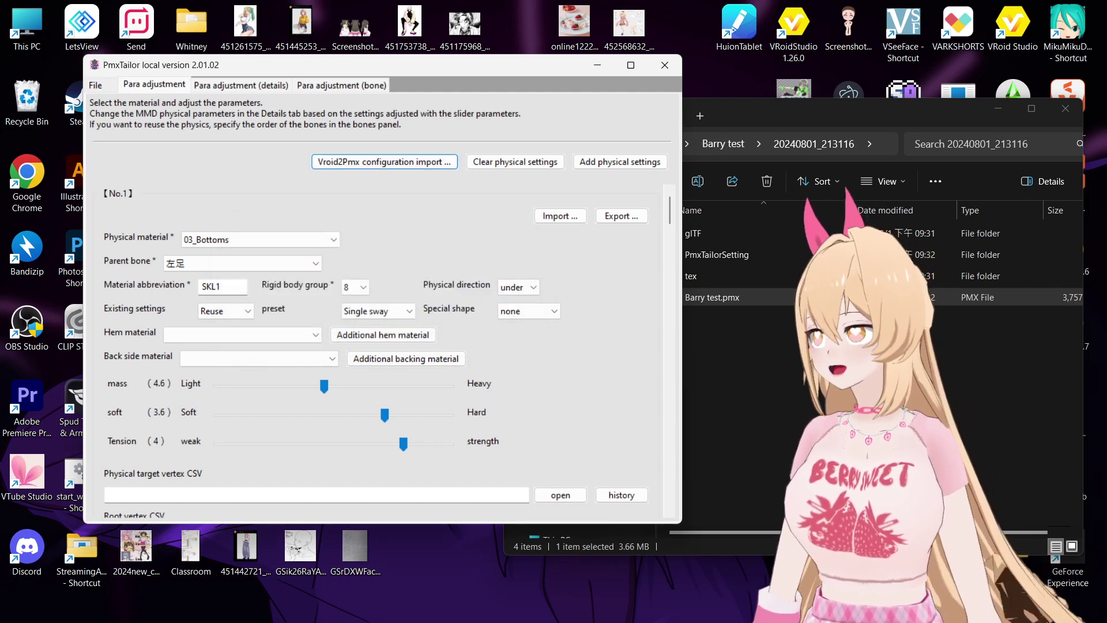
Run PmxTailor with the imported settings to output a PMX model with physics
{"action": "left_click", "coordinate": [96, 86]}
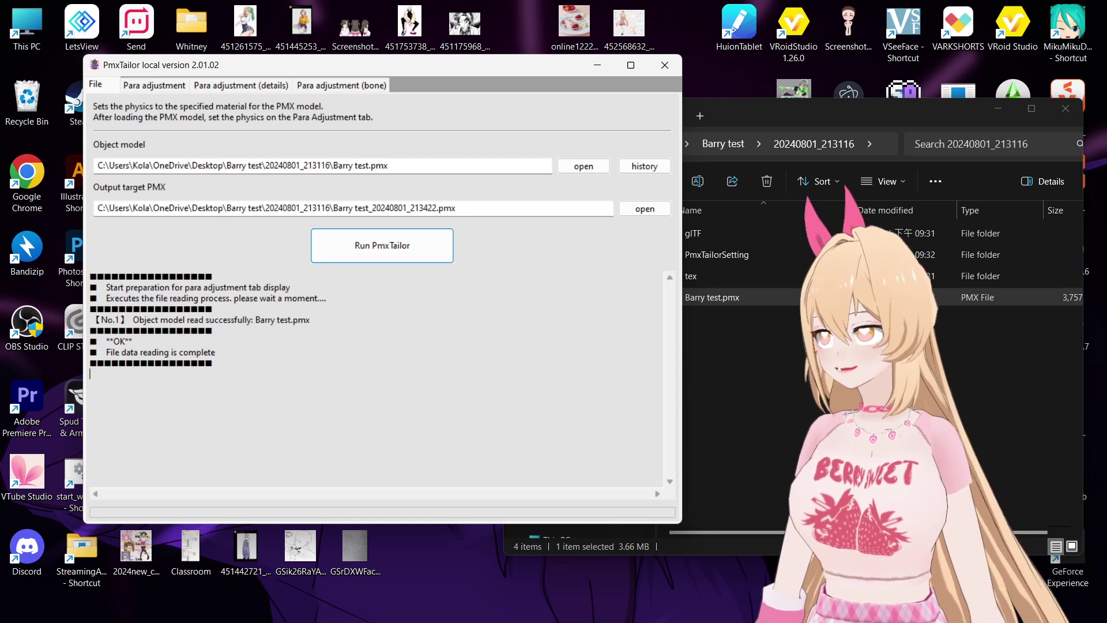
{"action": "key", "text": "Return"}
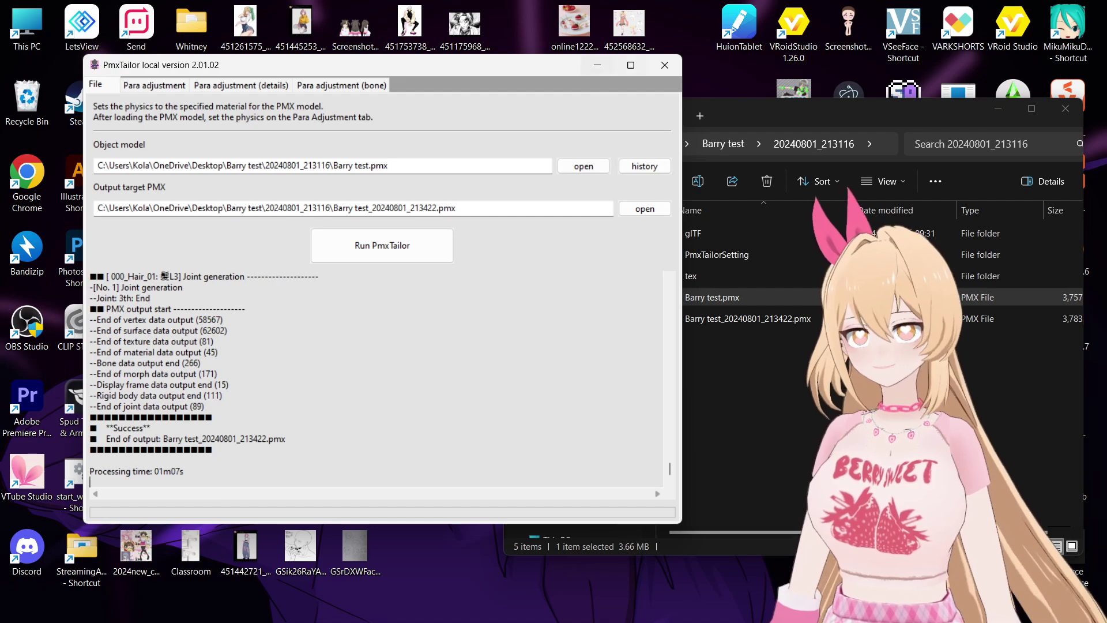
Minimize PmxTailor, reposition the output folder window and select Barry test_20240801_213422.pmx
{"action": "left_click", "coordinate": [597, 65]}
{"action": "left_click_drag", "start_coordinate": [766, 114], "coordinate": [660, 93]}
{"action": "left_click", "coordinate": [669, 297]}
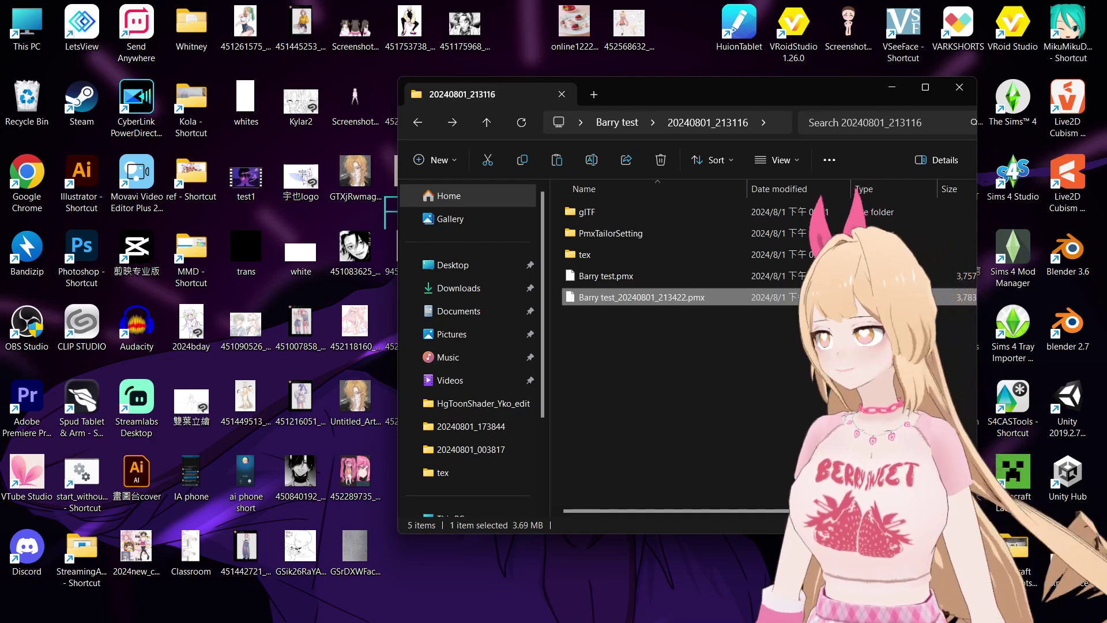
{"action": "left_click_drag", "start_coordinate": [675, 90], "coordinate": [734, 81]}
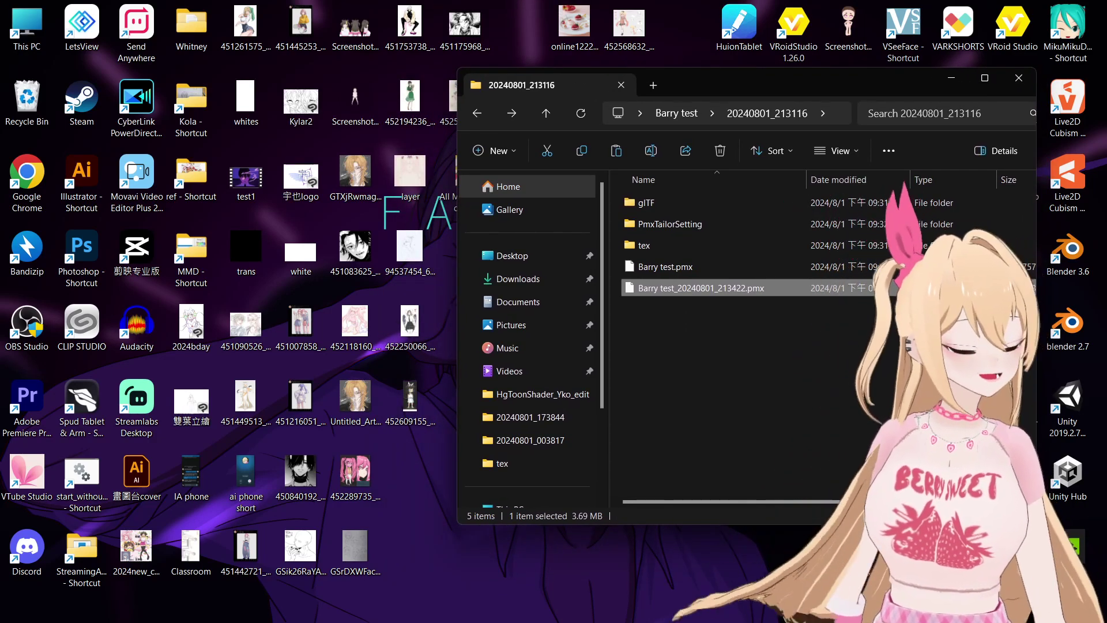
Open PMXEditor from the PmxEditor_0254f_EN - 2.0 folder in the MMD directory and minimize the folder window
{"action": "double_click", "coordinate": [193, 254]}
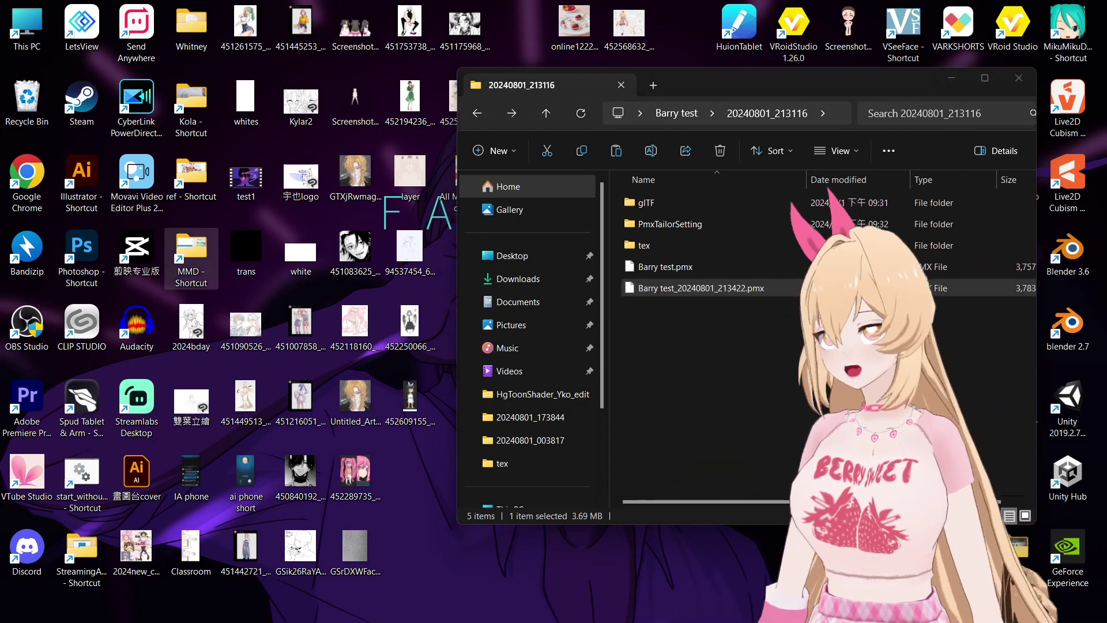
{"action": "left_click_drag", "start_coordinate": [749, 98], "coordinate": [335, 83]}
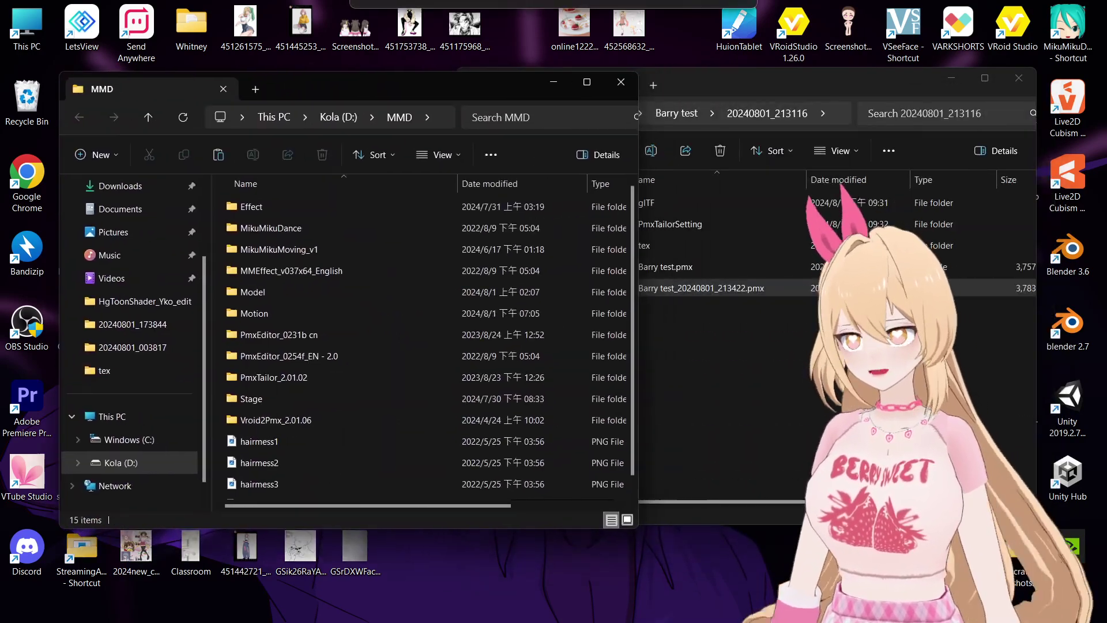
{"action": "double_click", "coordinate": [288, 356]}
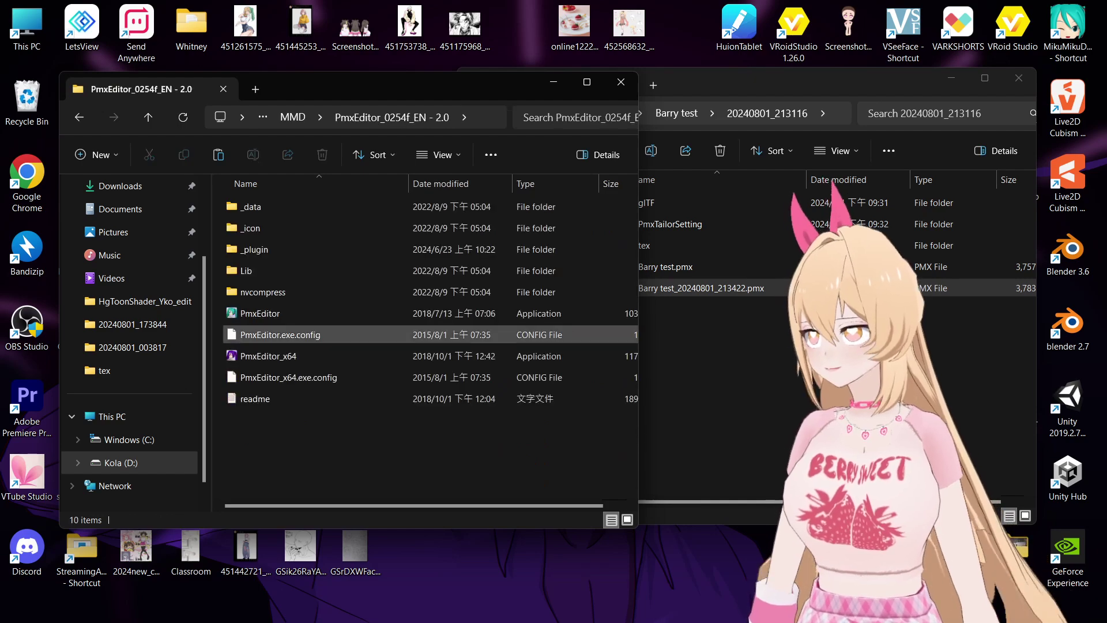
{"action": "double_click", "coordinate": [268, 356]}
{"action": "left_click", "coordinate": [553, 81]}
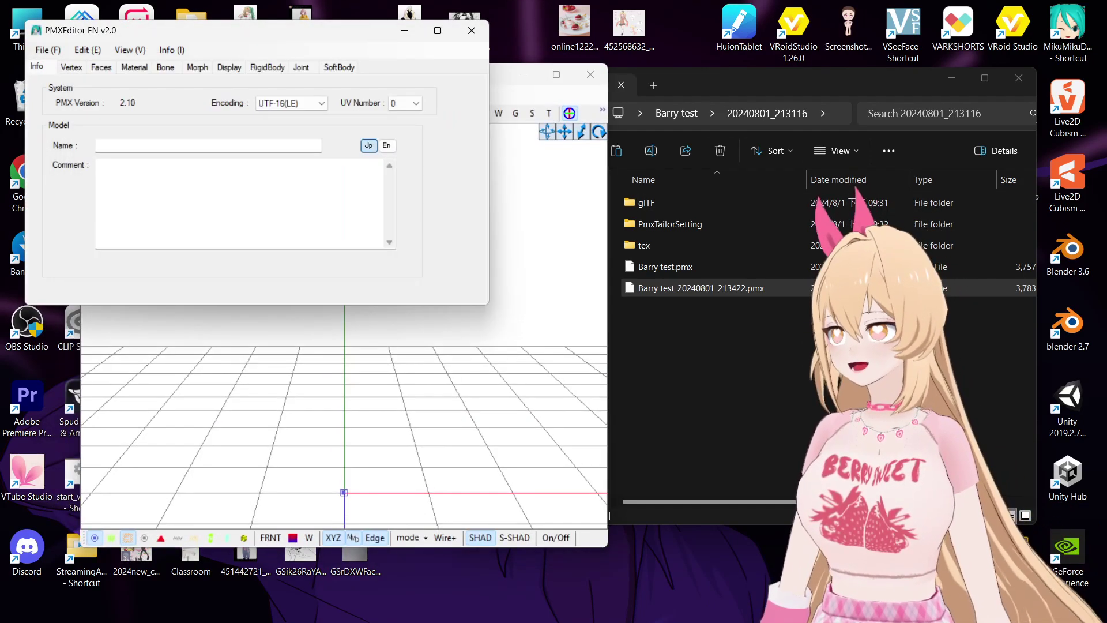
Import Barry test_20240801_213422.pmx into PMXEditor as a new model and bring its model view forward
{"action": "left_click", "coordinate": [701, 288]}
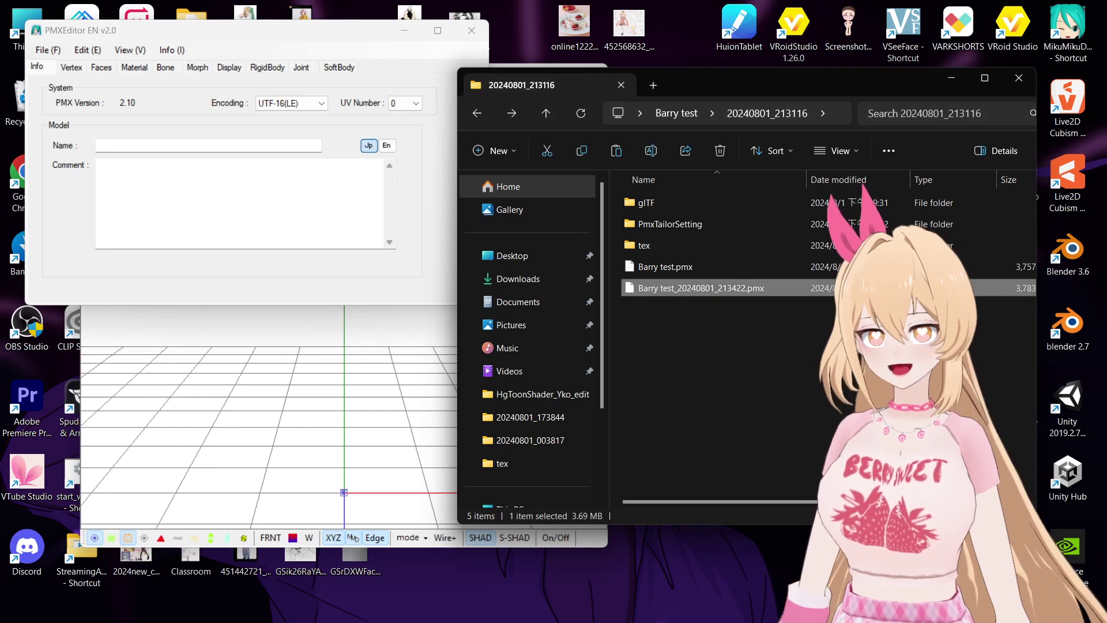
{"action": "left_click_drag", "start_coordinate": [701, 287], "coordinate": [248, 201]}
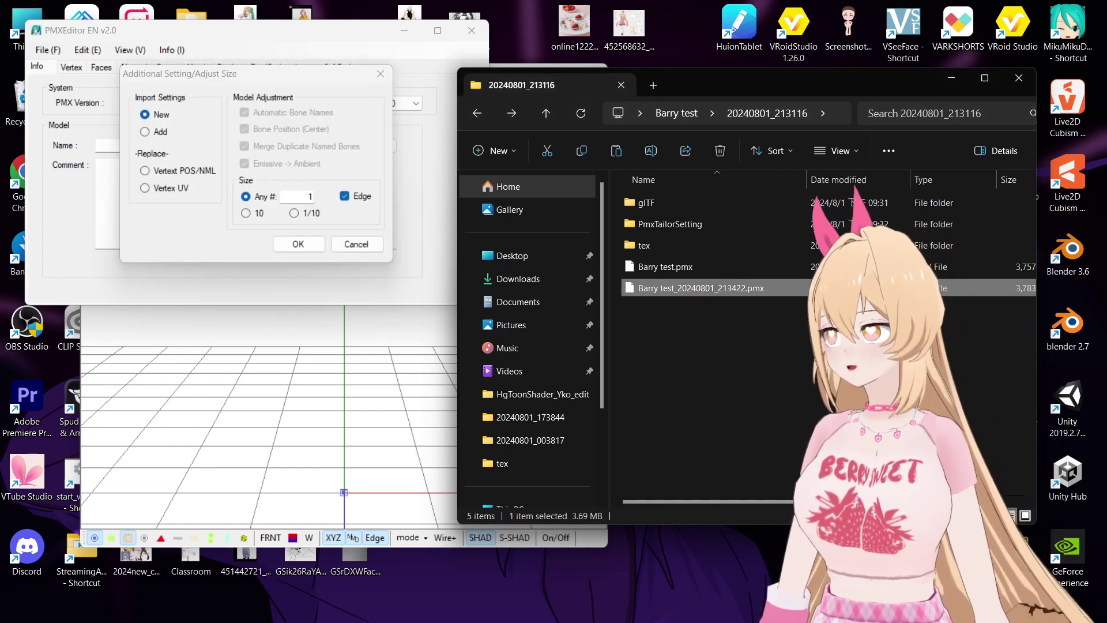
{"action": "key", "text": "Return"}
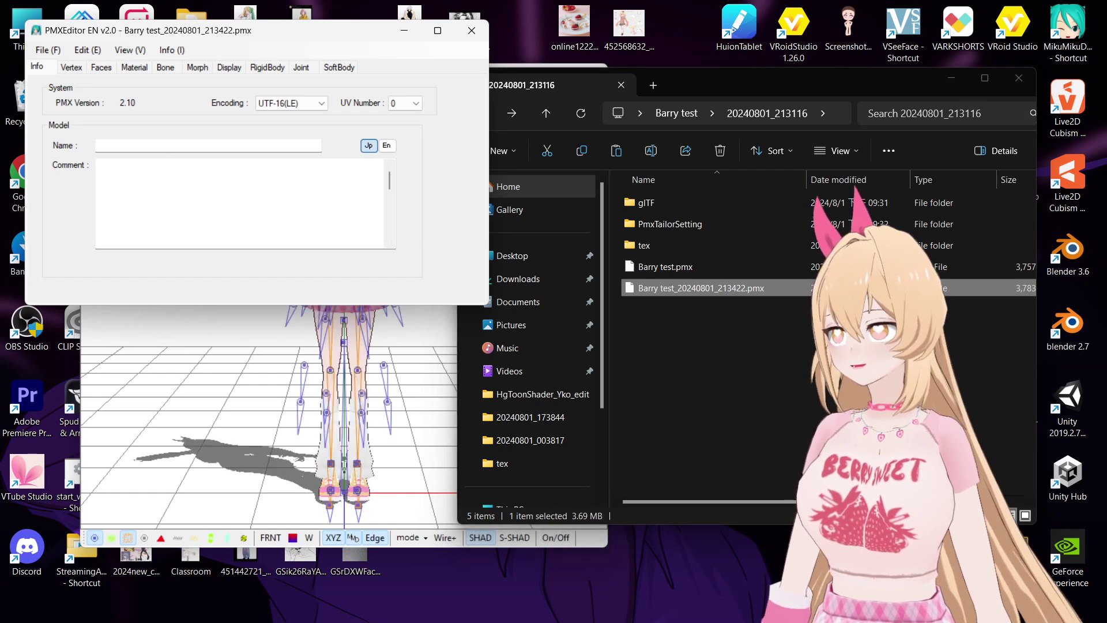
{"action": "left_click_drag", "start_coordinate": [323, 75], "coordinate": [549, 57]}
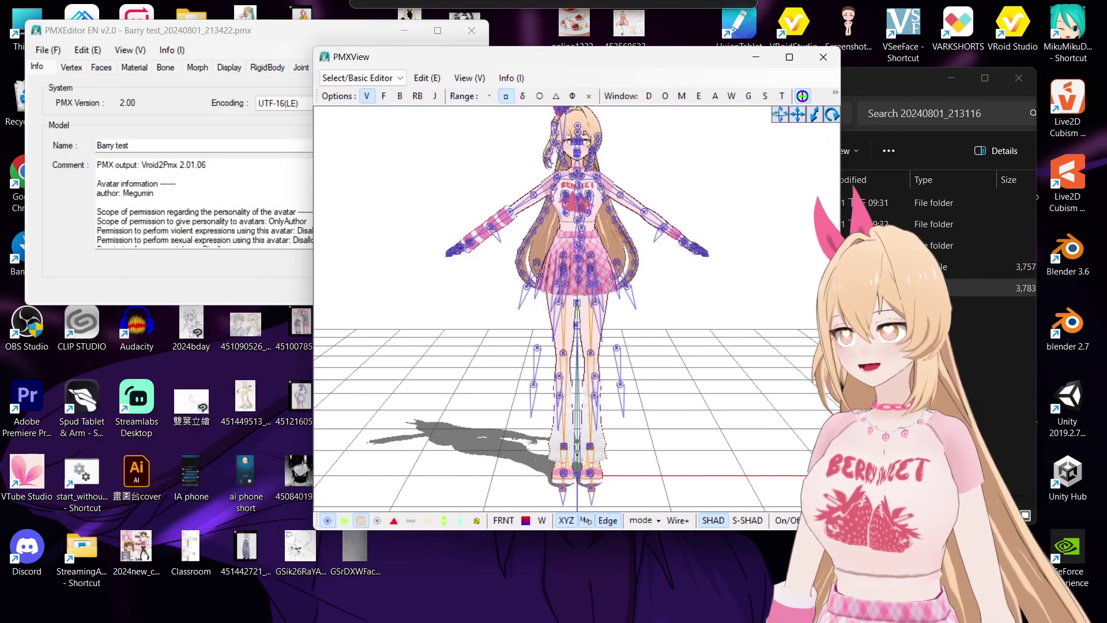
Show the model's rigid body settings and inspect the rigid bodies in the model view
{"action": "left_click", "coordinate": [267, 68]}
{"action": "left_click_drag", "start_coordinate": [300, 30], "coordinate": [274, 32]}
{"action": "left_click_drag", "start_coordinate": [450, 57], "coordinate": [465, 53]}
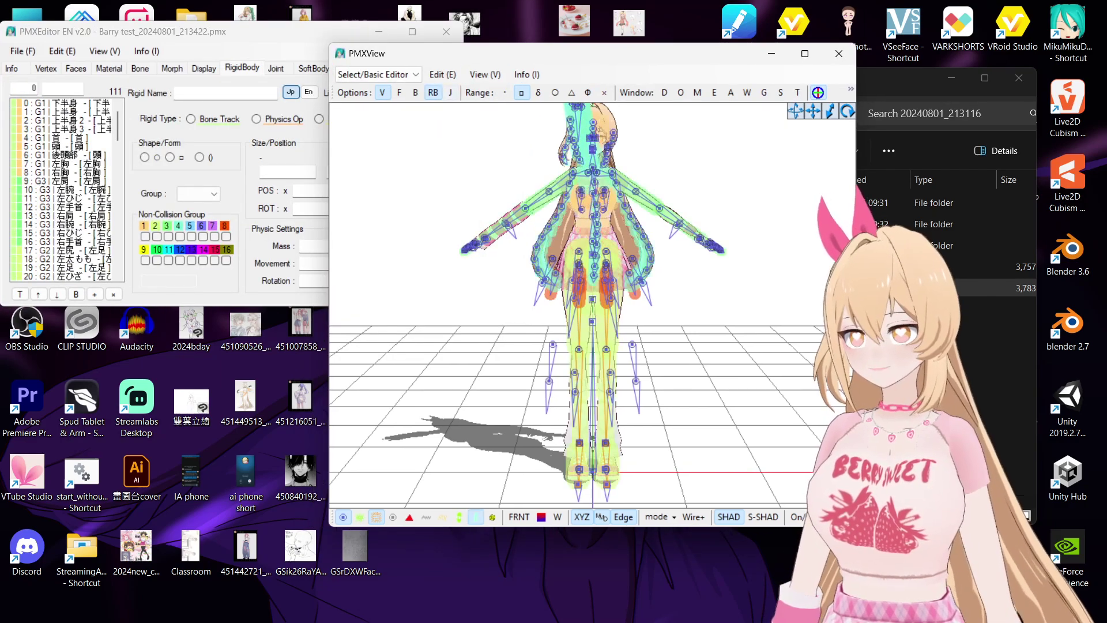
{"action": "right_click_drag", "start_coordinate": [594, 288], "coordinate": [755, 297]}
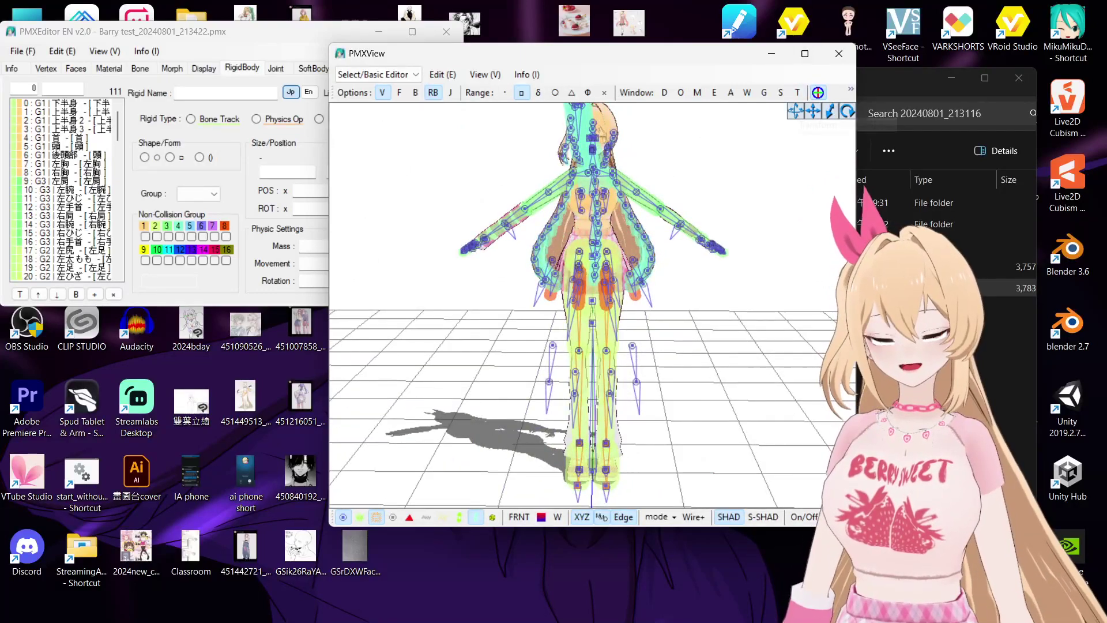
Open TransformView for the model and turn on real-time physics playback
{"action": "left_click", "coordinate": [797, 93]}
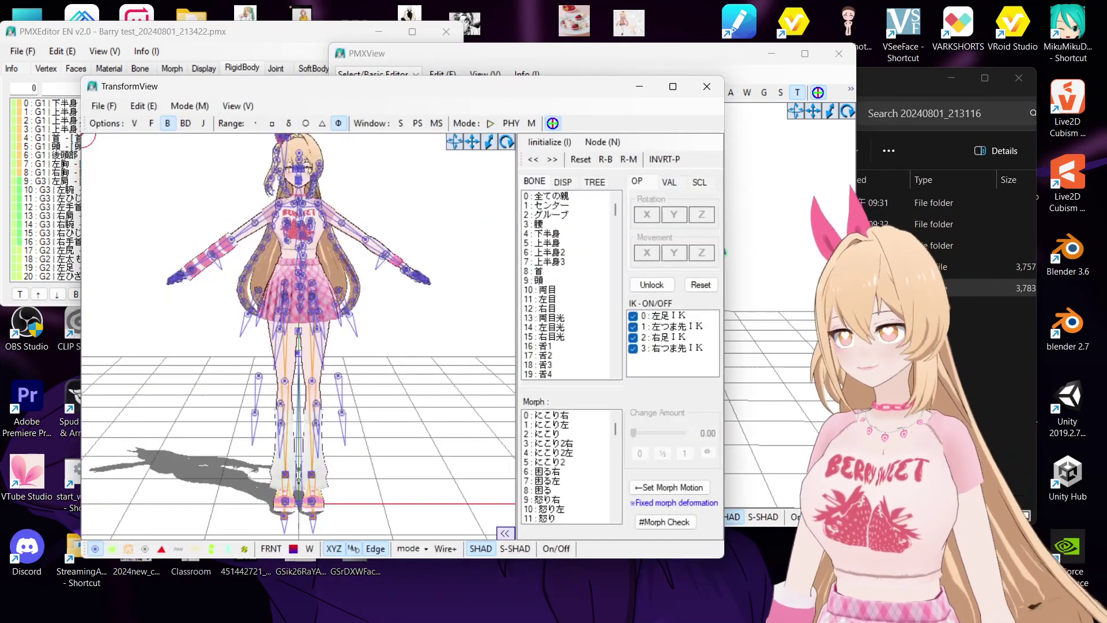
{"action": "left_click_drag", "start_coordinate": [554, 86], "coordinate": [625, 79]}
{"action": "left_click", "coordinate": [565, 116]}
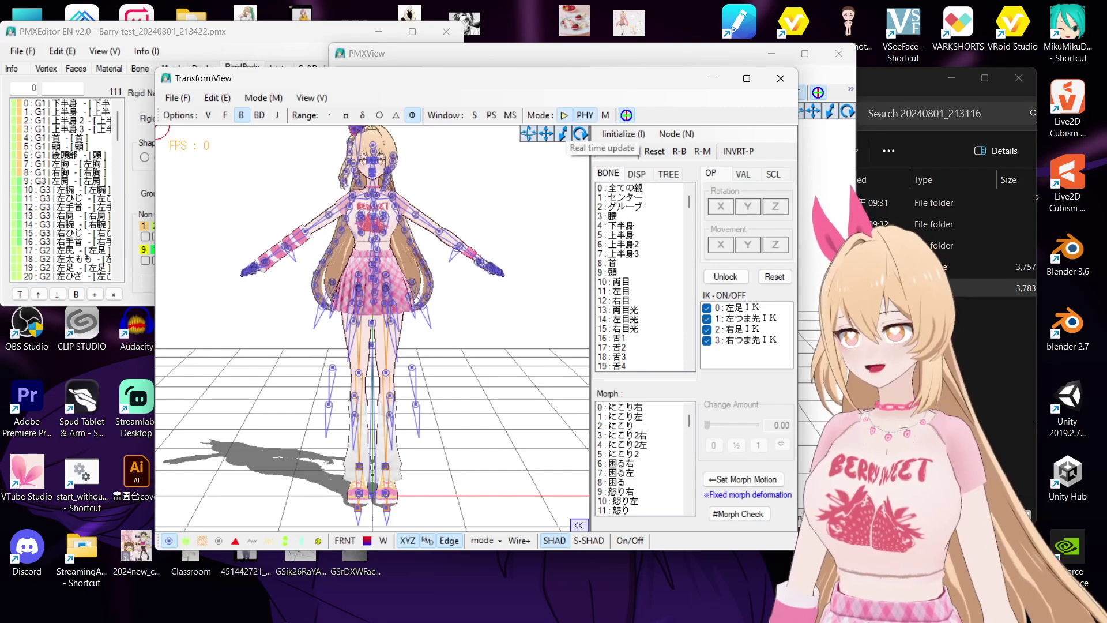
{"action": "right_click_drag", "start_coordinate": [522, 277], "coordinate": [582, 289]}
Move and reset the 全ての親 bone to test the hair and skirt physics, and close TransformView
{"action": "left_click", "coordinate": [628, 188]}
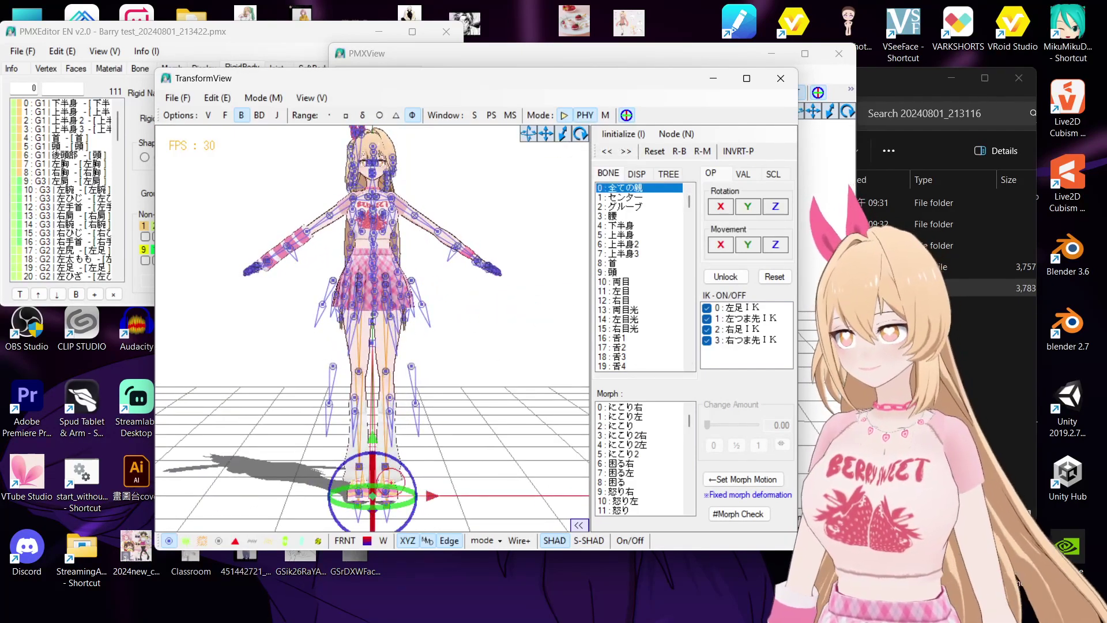
{"action": "mouse_move", "coordinate": [372, 496]}
{"action": "left_mouse_down"}
{"action": "mouse_move", "coordinate": [426, 484]}
{"action": "mouse_move", "coordinate": [322, 484]}
{"action": "mouse_move", "coordinate": [384, 487]}
{"action": "left_mouse_up"}
{"action": "left_click", "coordinate": [774, 277]}
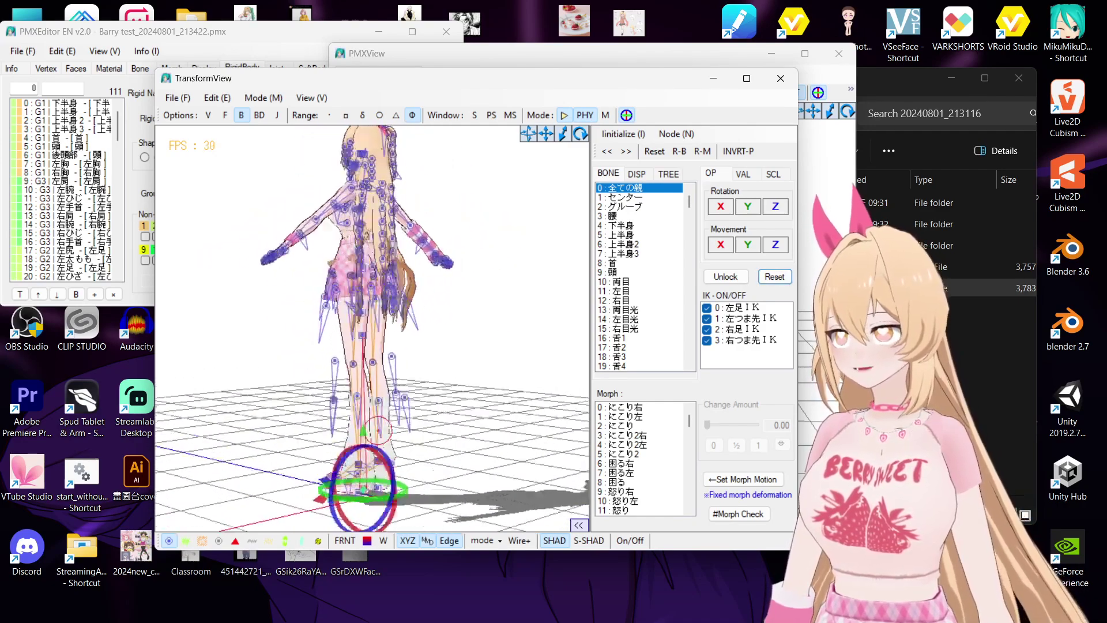
{"action": "right_click_drag", "start_coordinate": [475, 429], "coordinate": [477, 431]}
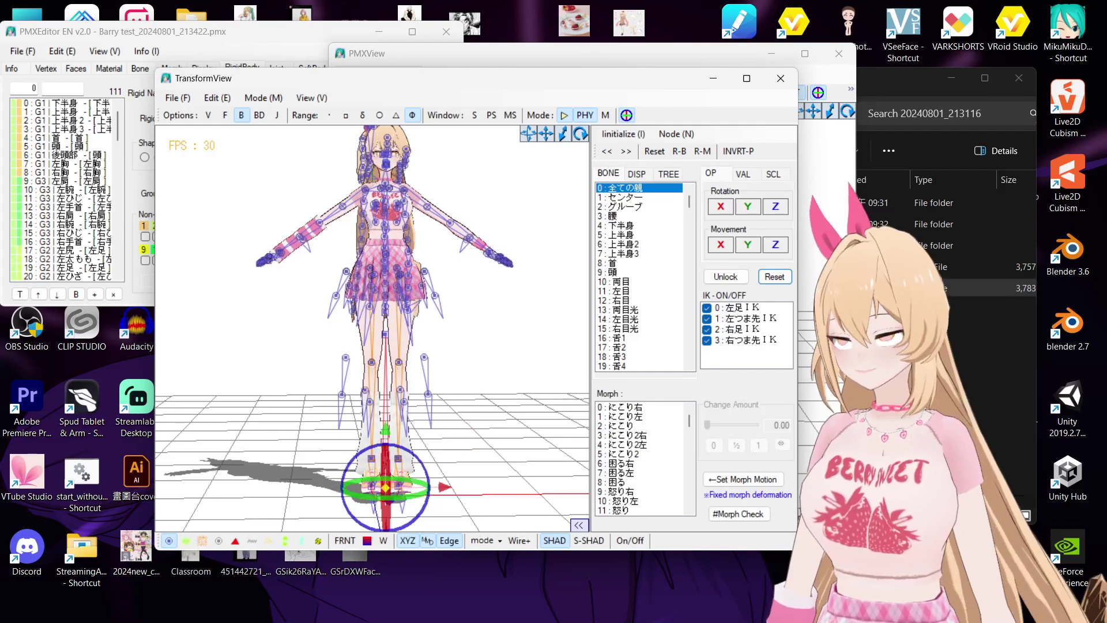
{"action": "mouse_move", "coordinate": [385, 488]}
{"action": "left_mouse_down"}
{"action": "mouse_move", "coordinate": [452, 486]}
{"action": "mouse_move", "coordinate": [324, 490]}
{"action": "mouse_move", "coordinate": [450, 487]}
{"action": "mouse_move", "coordinate": [381, 488]}
{"action": "left_mouse_up"}
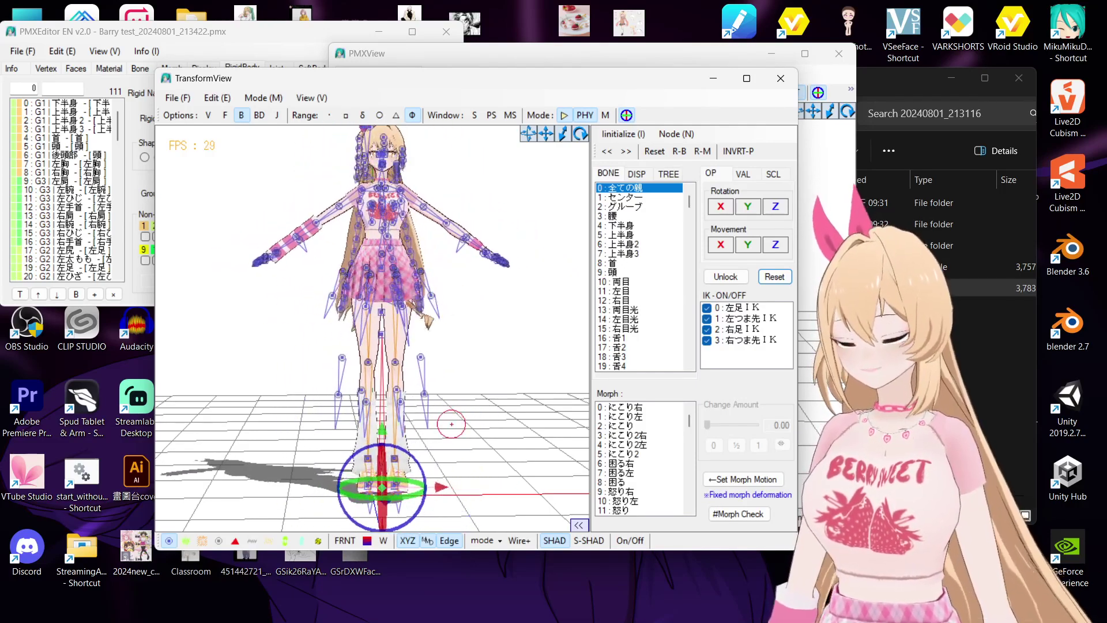
{"action": "mouse_move", "coordinate": [451, 424]}
{"action": "right_mouse_down"}
{"action": "mouse_move", "coordinate": [571, 430]}
{"action": "mouse_move", "coordinate": [408, 426]}
{"action": "mouse_move", "coordinate": [444, 427]}
{"action": "right_mouse_up"}
{"action": "middle_click_drag", "start_coordinate": [441, 386], "coordinate": [463, 394]}
{"action": "right_click_drag", "start_coordinate": [511, 312], "coordinate": [543, 288]}
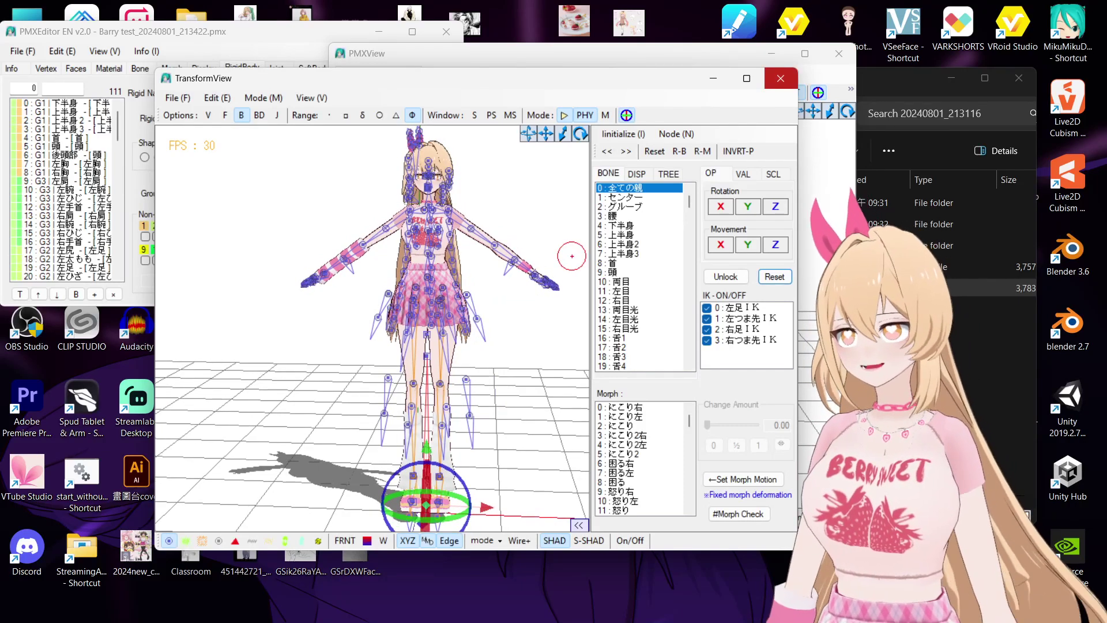
{"action": "left_click", "coordinate": [780, 78]}
Enlarge the PMXEditor window to show more of the rigid body list and place the model view beside it
{"action": "left_click_drag", "start_coordinate": [599, 54], "coordinate": [711, 48]}
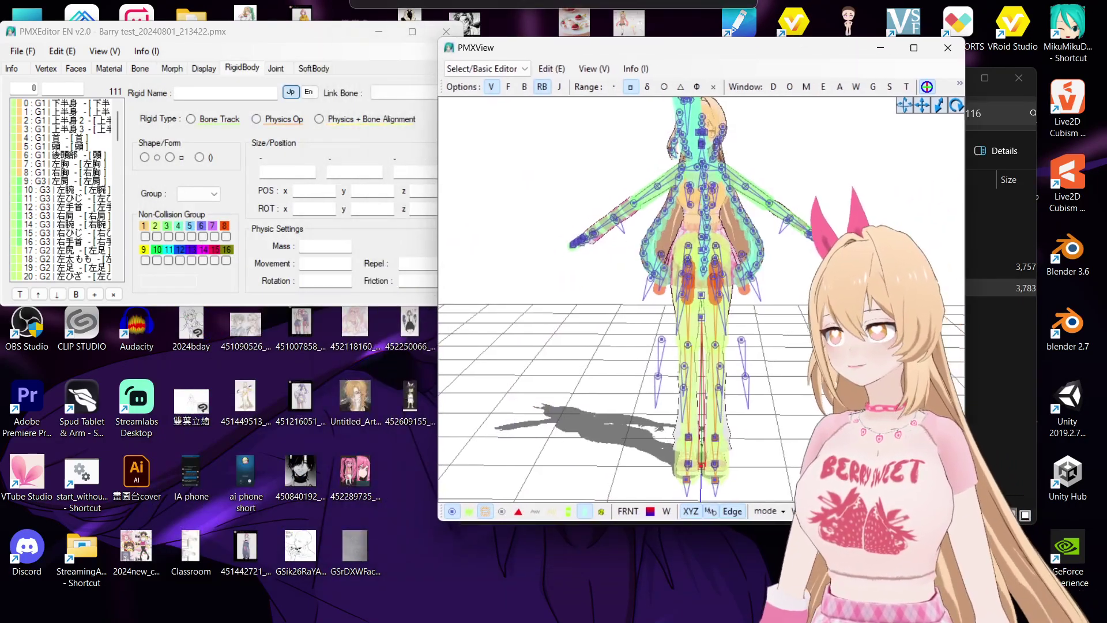
{"action": "left_click_drag", "start_coordinate": [294, 32], "coordinate": [306, 29]}
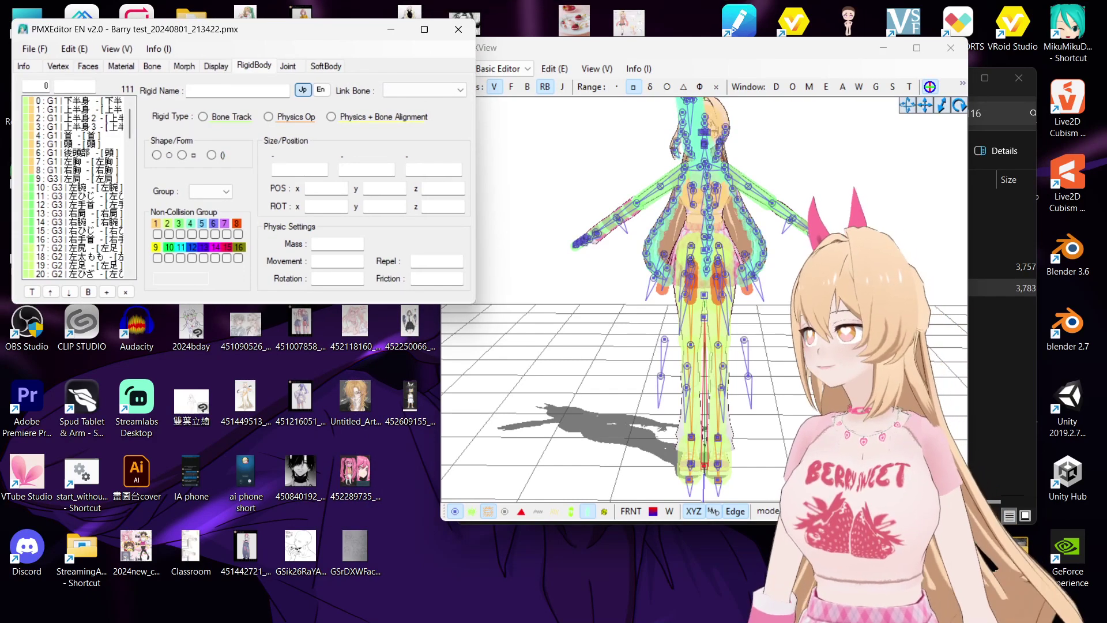
{"action": "left_click_drag", "start_coordinate": [288, 304], "coordinate": [288, 536]}
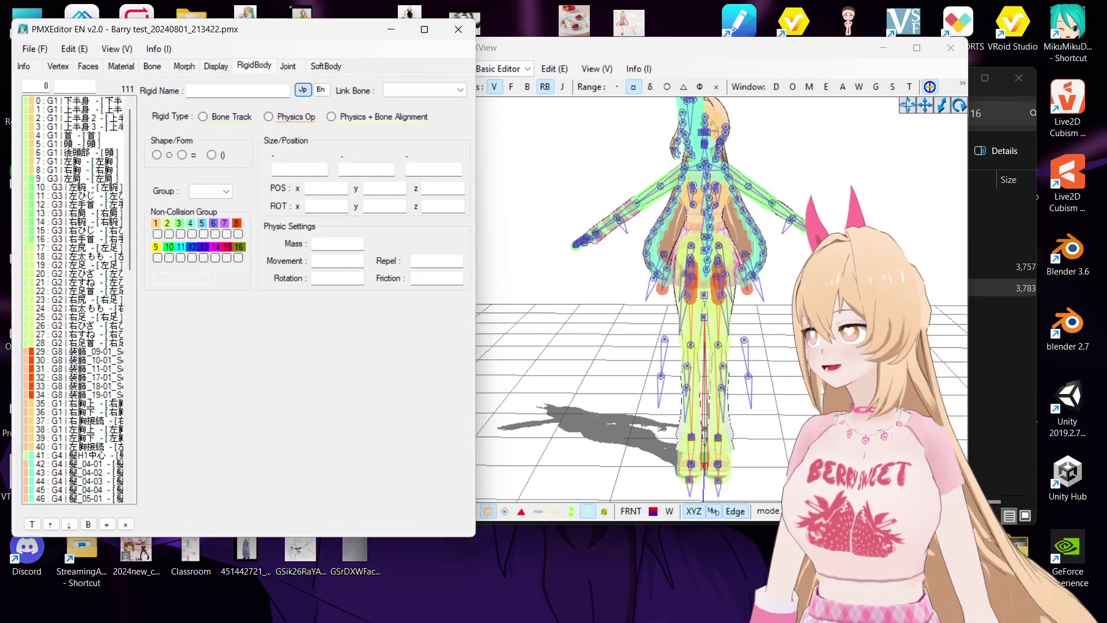
{"action": "left_click_drag", "start_coordinate": [475, 289], "coordinate": [554, 288]}
{"action": "left_click_drag", "start_coordinate": [602, 49], "coordinate": [615, 52]}
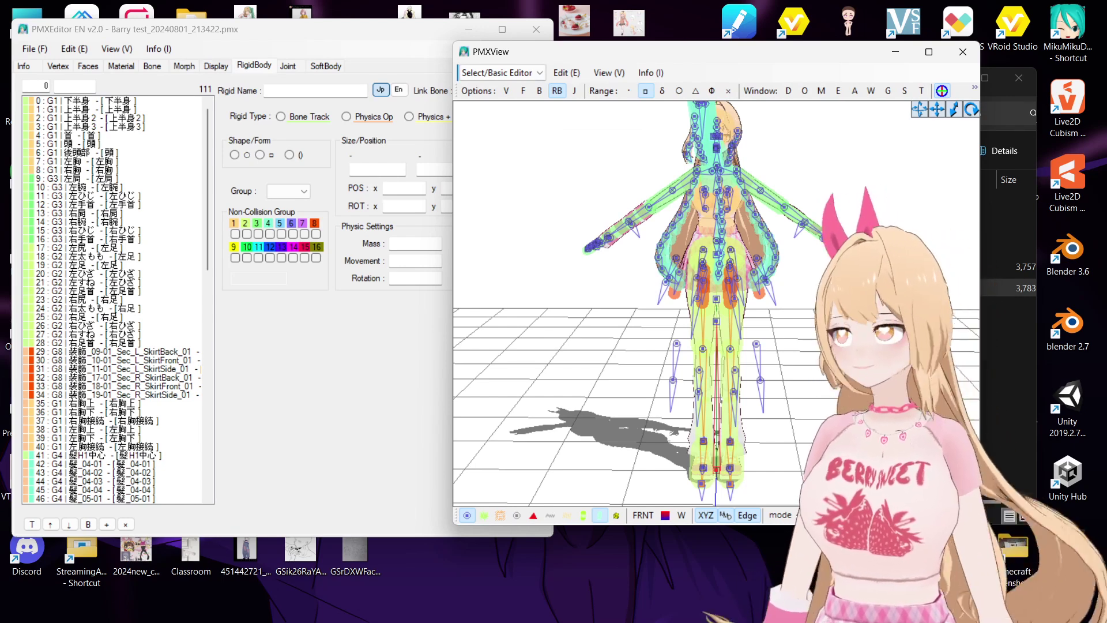
Open the RigidBodyChainEdit plug-in 刚体链-飘柔弹性插件, set the multiplicative value to 3 and enable no gravity mode
{"action": "left_click", "coordinate": [74, 49]}
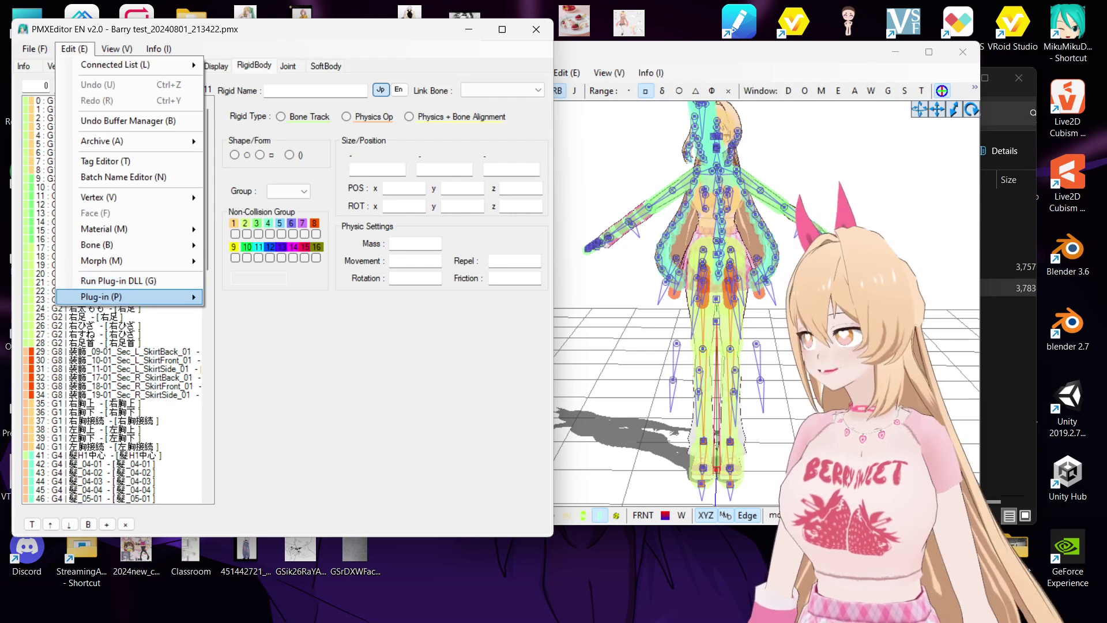
{"action": "mouse_move", "coordinate": [129, 297]}
{"action": "mouse_move", "coordinate": [267, 346]}
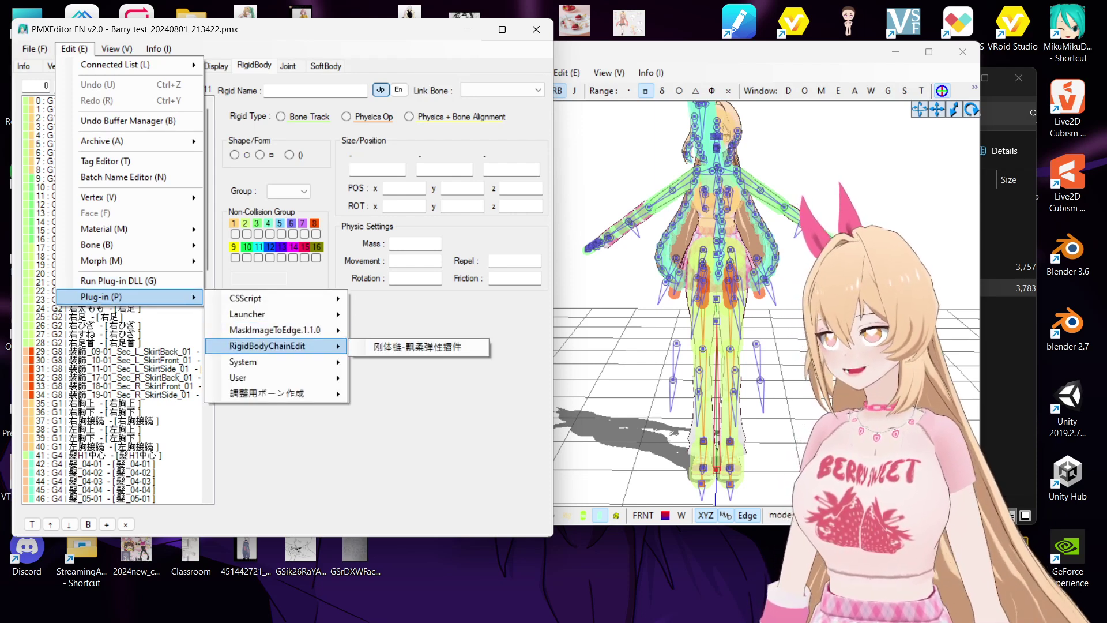
{"action": "left_click", "coordinate": [418, 346]}
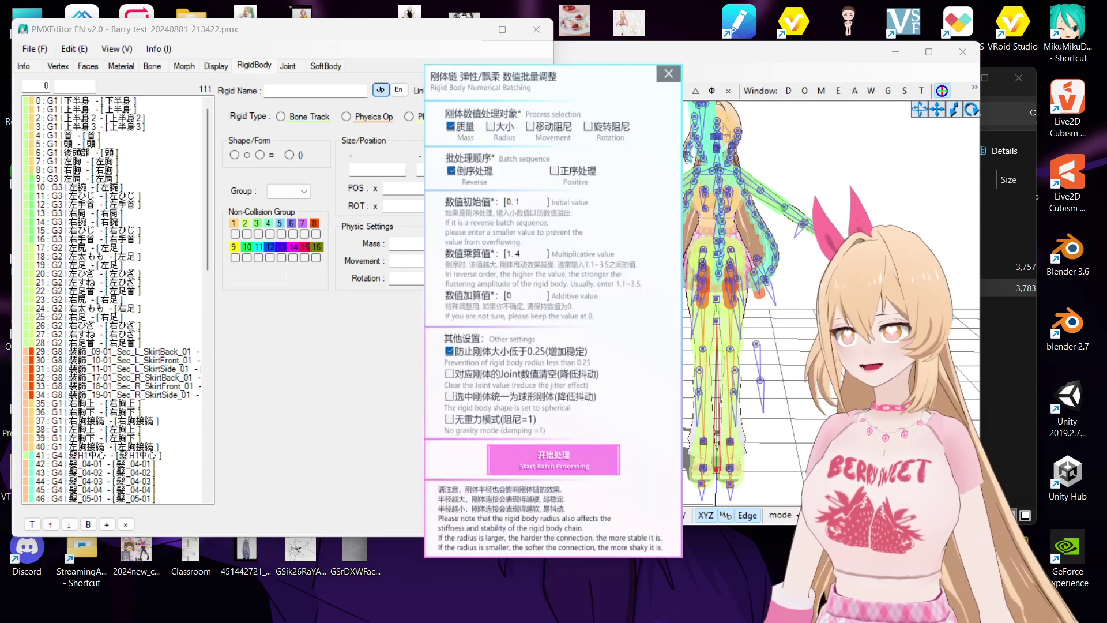
{"action": "left_click_drag", "start_coordinate": [519, 66], "coordinate": [773, 75]}
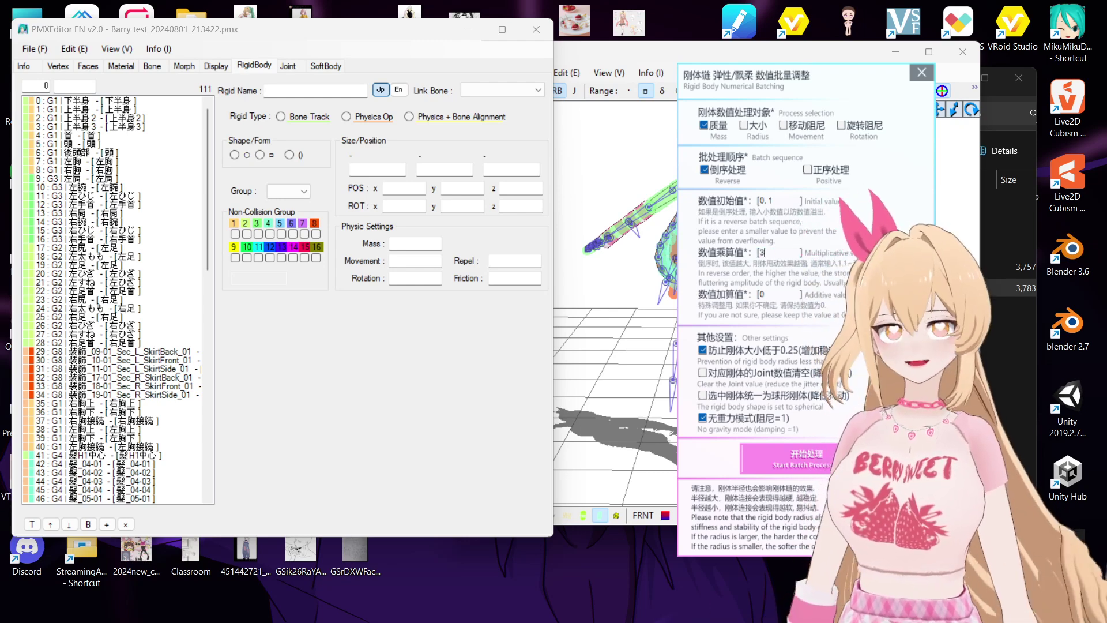
Move the plug-in window aside, select hair rigid bodies 髪_04-01 to 髪_04-04 and examine the model from behind
{"action": "scroll", "coordinate": [115, 300], "scroll_direction": "down", "scroll_amount": 20}
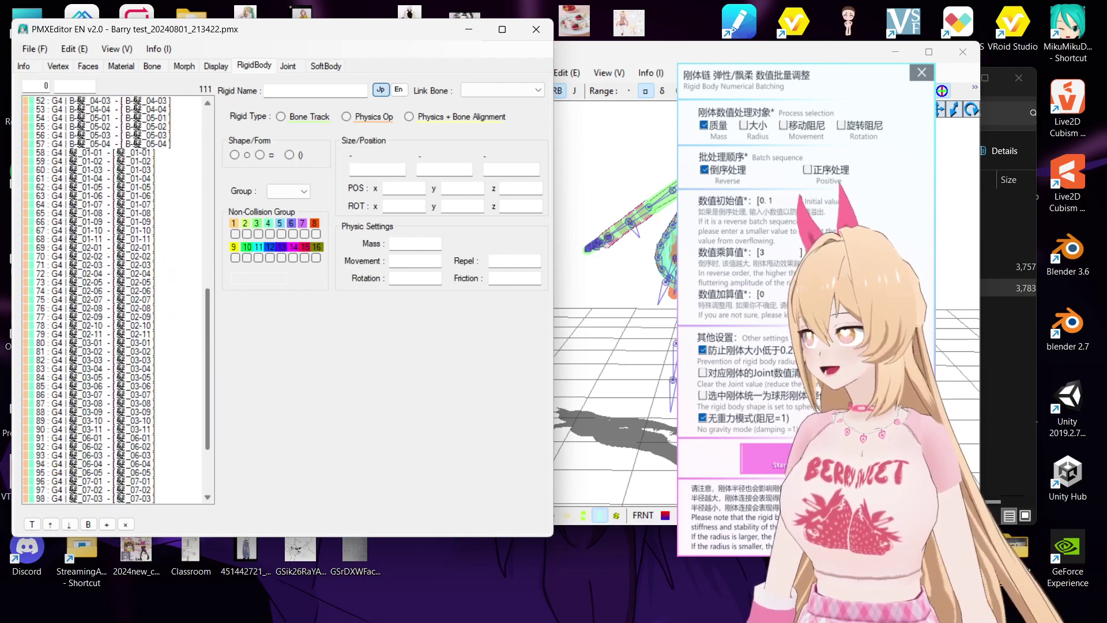
{"action": "scroll", "coordinate": [115, 299], "scroll_direction": "up", "scroll_amount": 11}
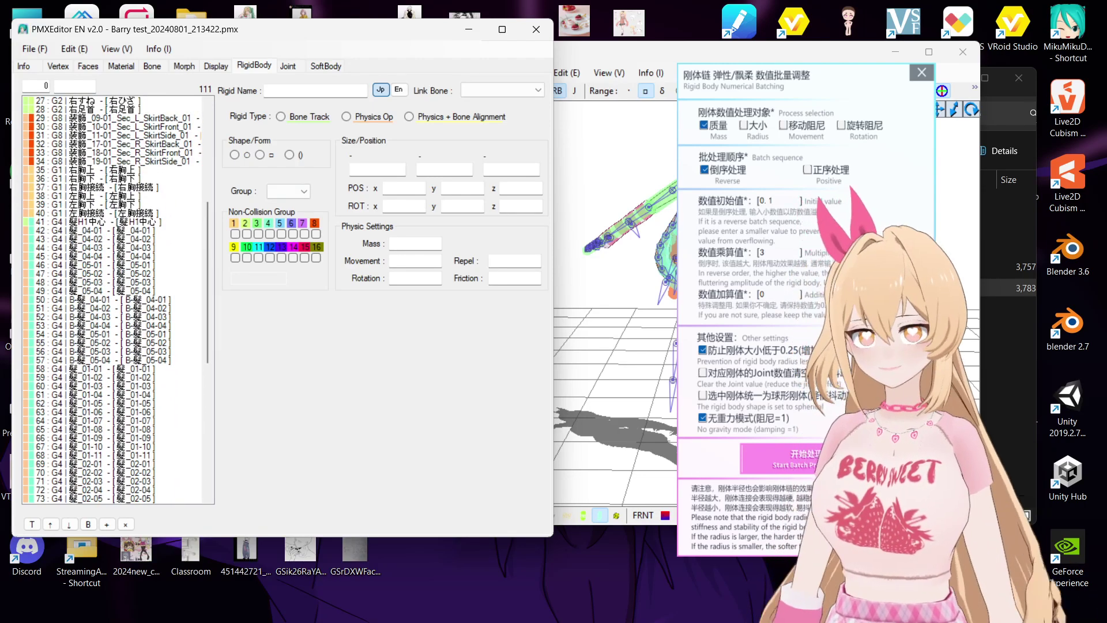
{"action": "left_click_drag", "start_coordinate": [836, 82], "coordinate": [955, 99]}
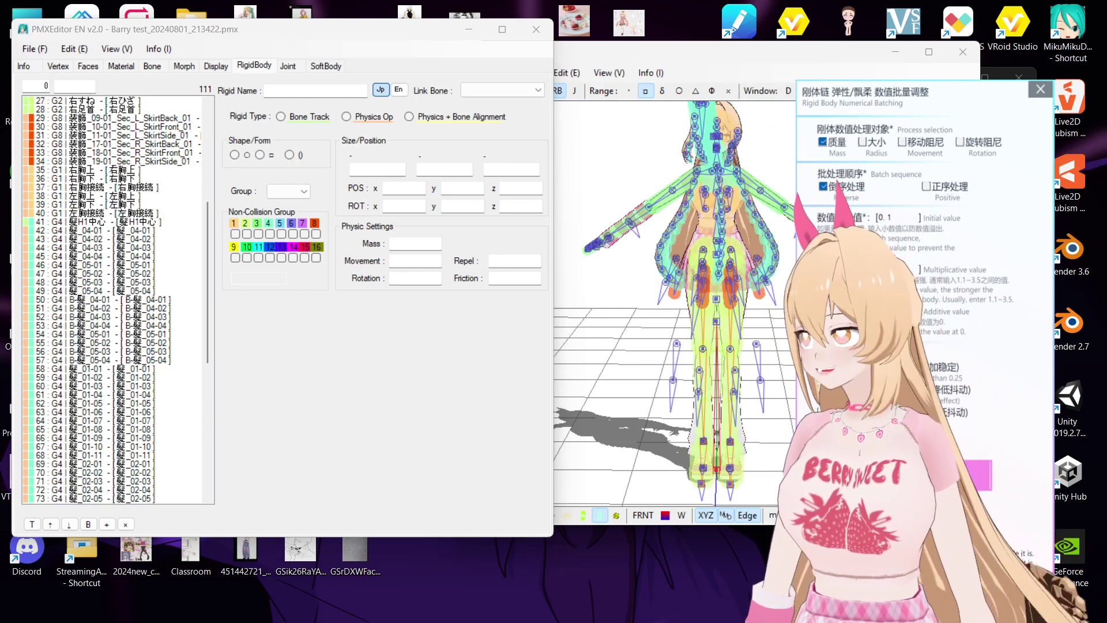
{"action": "left_click", "coordinate": [113, 257]}
{"action": "left_click", "coordinate": [113, 231]}
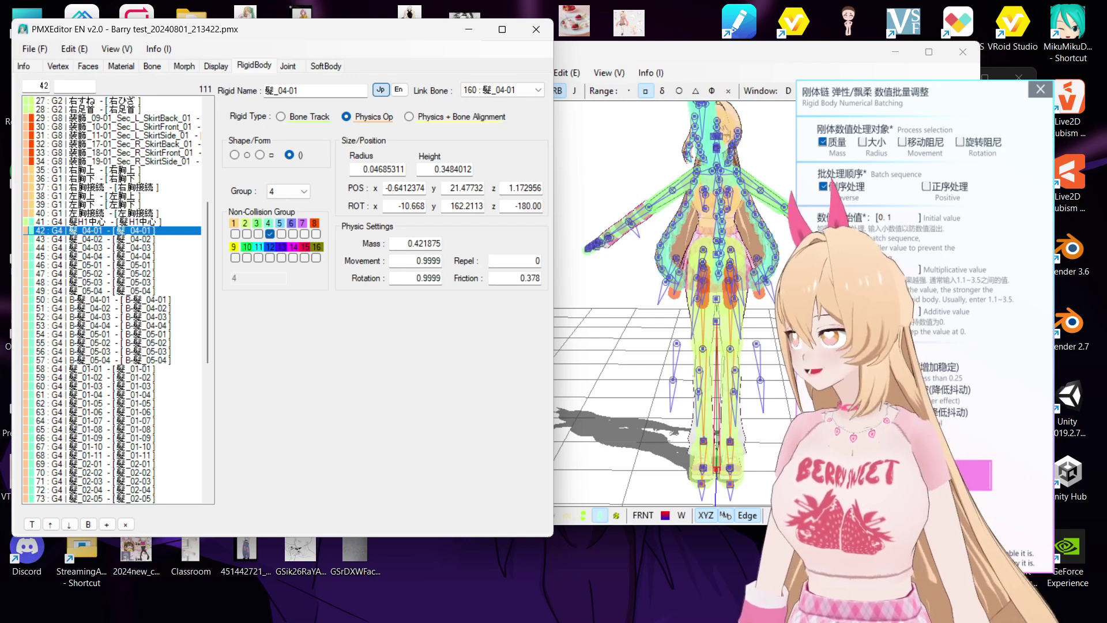
{"action": "key", "text": "shift+Down"}
{"action": "key", "text": "shift+Down"}
{"action": "key", "text": "shift+Down"}
{"action": "right_click_drag", "start_coordinate": [625, 345], "coordinate": [697, 300]}
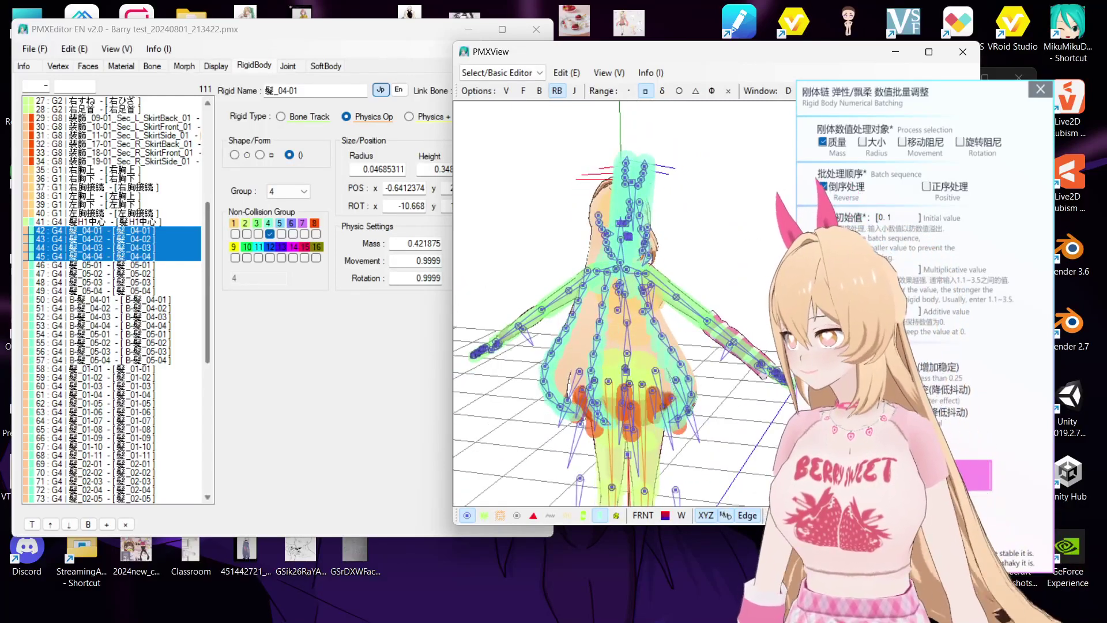
Select the hair rigid bodies 髪_01-01 to 髪_01-11 and examine where the chain lies on the model
{"action": "left_click_drag", "start_coordinate": [207, 277], "coordinate": [208, 318]}
{"action": "left_click", "coordinate": [126, 265]}
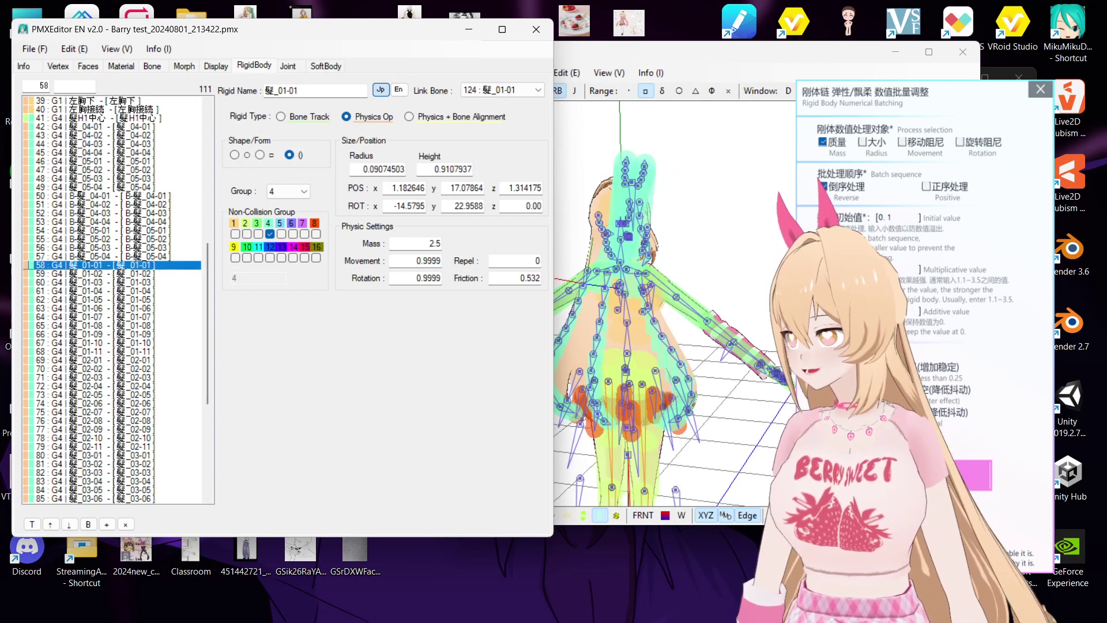
{"action": "left_click", "coordinate": [127, 352], "text": "shift"}
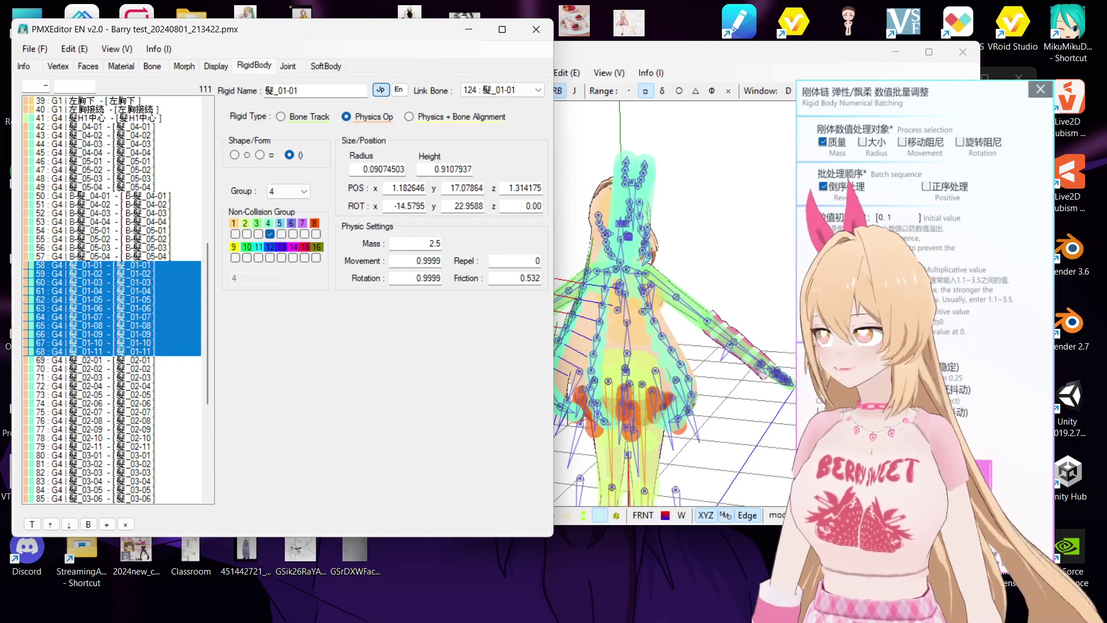
{"action": "left_click", "coordinate": [127, 265]}
{"action": "left_click", "coordinate": [127, 352], "text": "shift"}
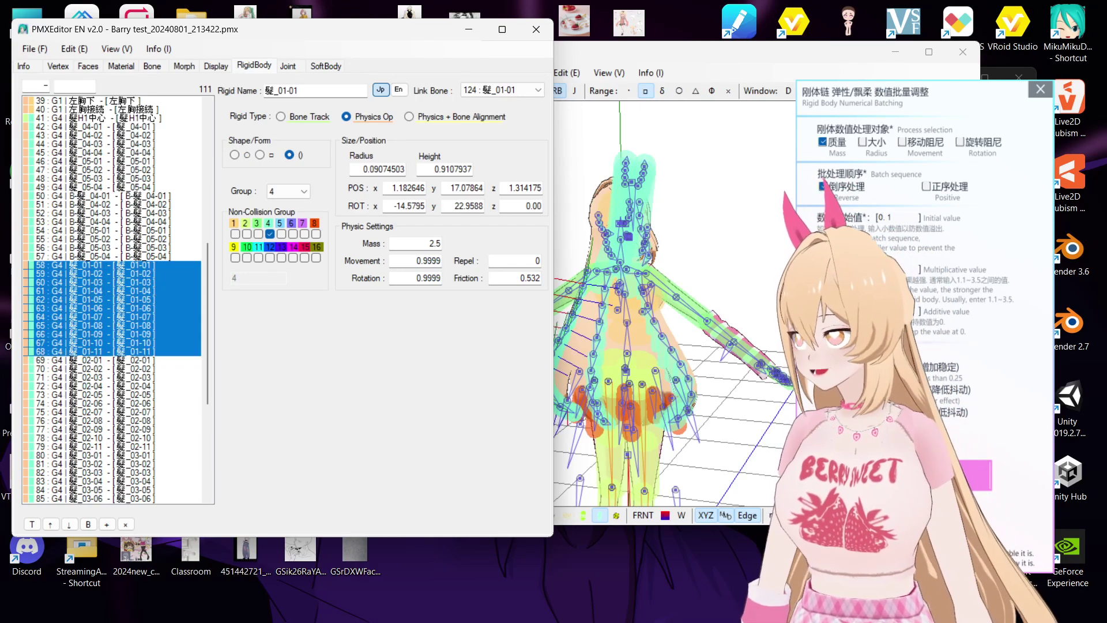
{"action": "right_click_drag", "start_coordinate": [681, 299], "coordinate": [730, 277]}
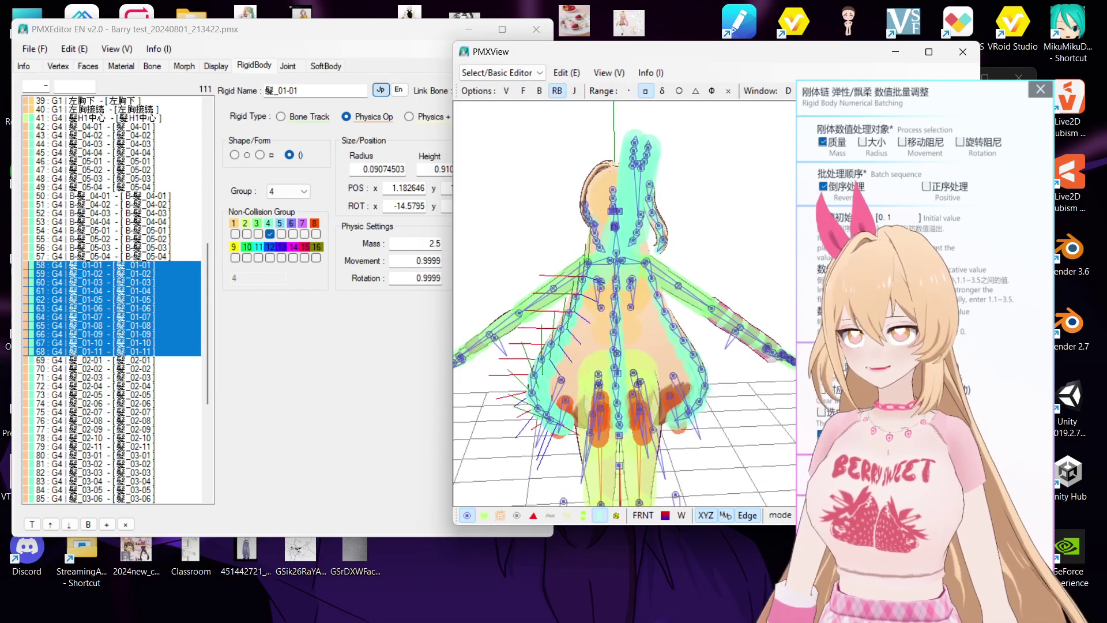
{"action": "middle_click_drag", "start_coordinate": [730, 277], "coordinate": [735, 217]}
Reselect rigid bodies 髪_01-01 to 髪_01-11 and run the plug-in's mass batch processing on them in reverse order
{"action": "left_click", "coordinate": [127, 265]}
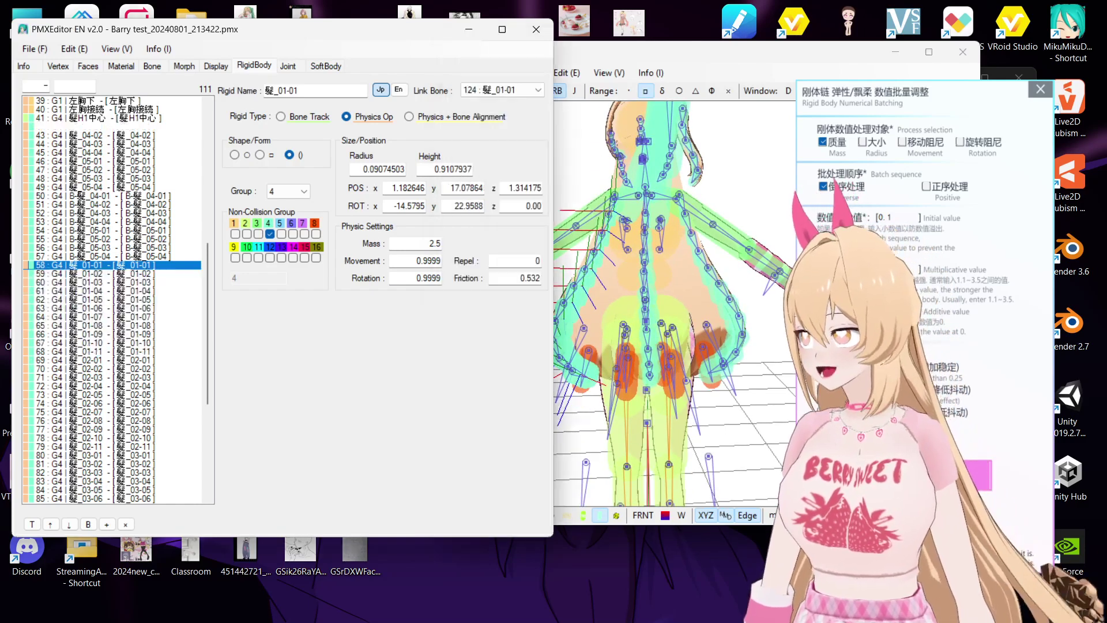
{"action": "left_click", "coordinate": [127, 352], "text": "shift"}
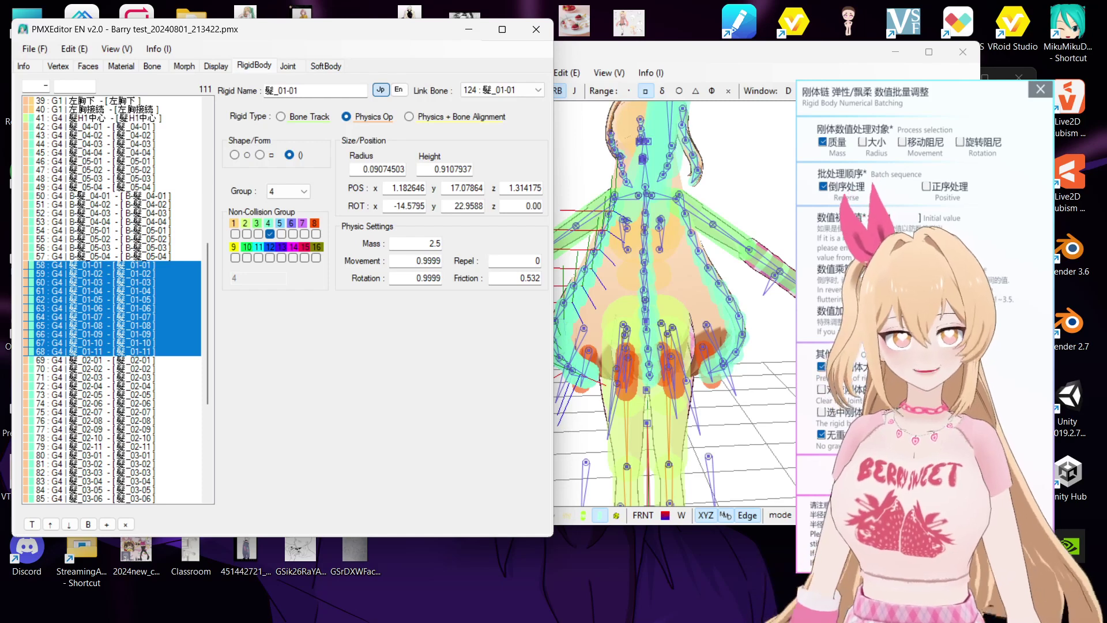
{"action": "left_click", "coordinate": [925, 474]}
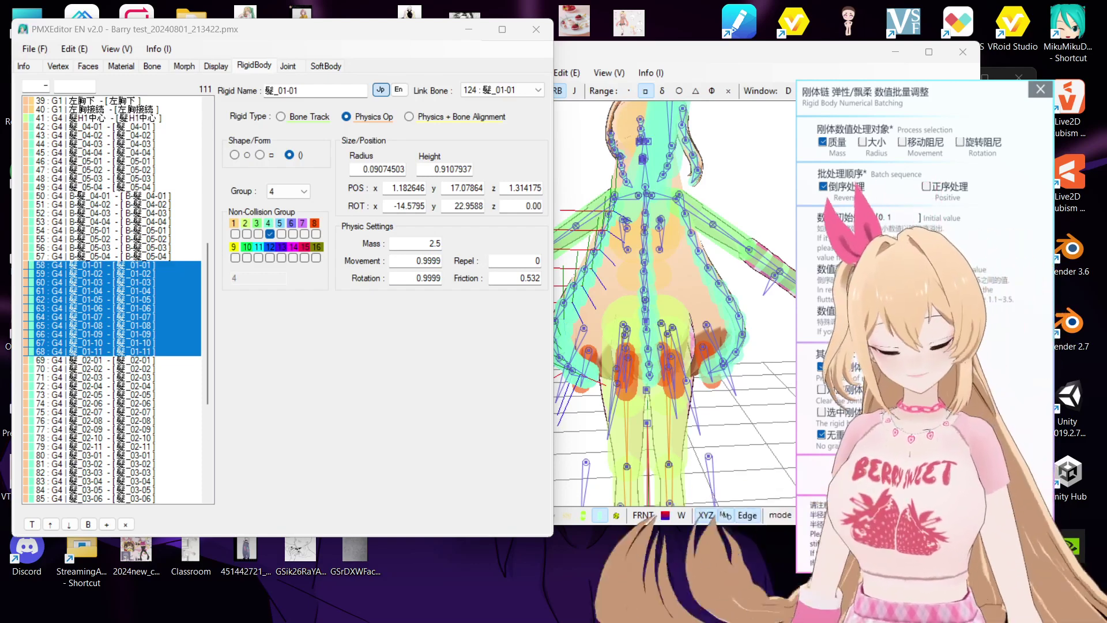
{"action": "left_click_drag", "start_coordinate": [928, 96], "coordinate": [834, 60]}
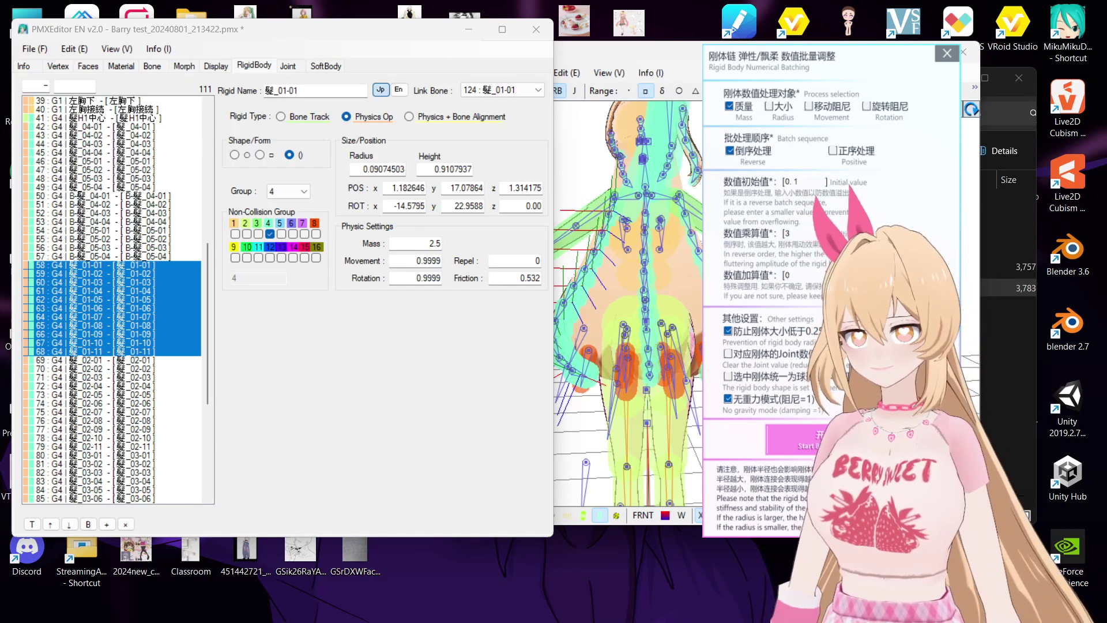
{"action": "left_click", "coordinate": [831, 440]}
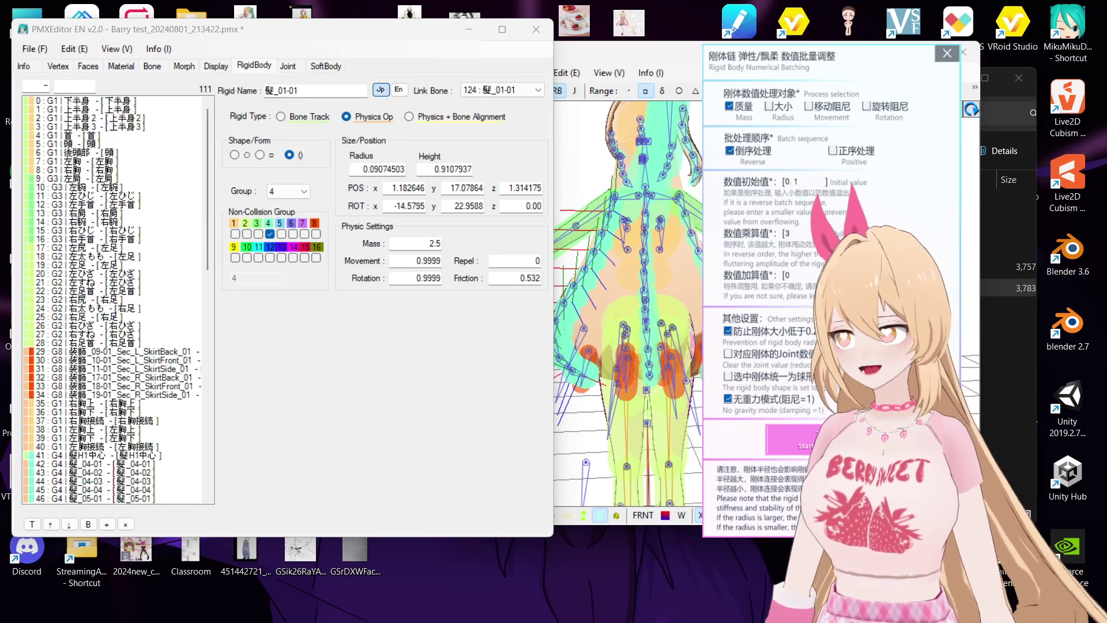
{"action": "left_click_drag", "start_coordinate": [865, 60], "coordinate": [962, 86]}
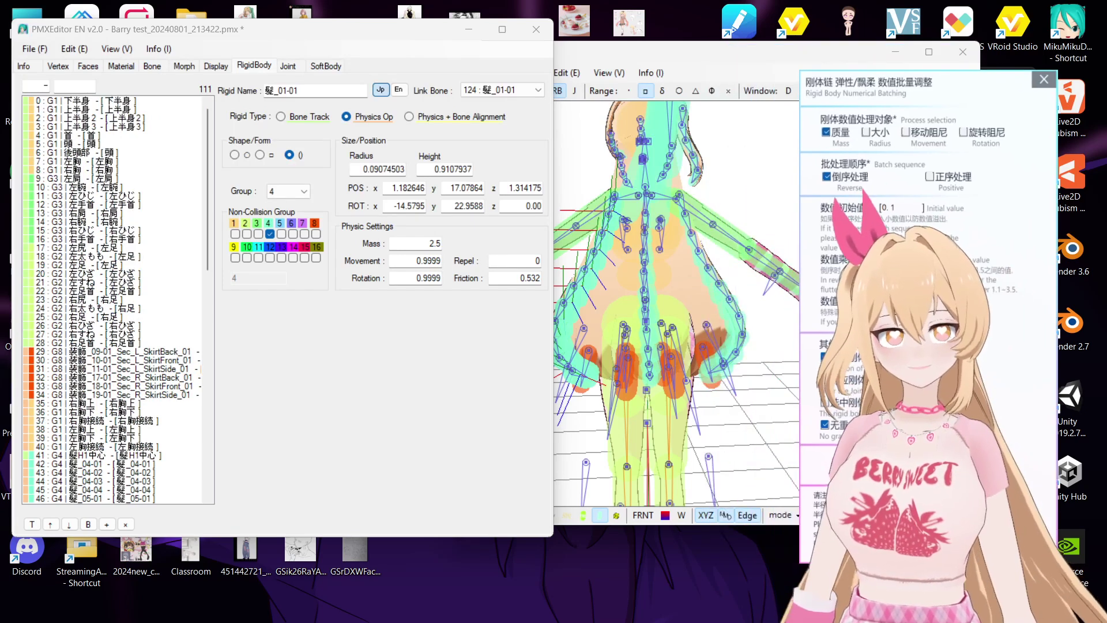
Move the model view aside, test the hair physics in TransformView by moving the 全ての親 bone, and close TransformView
{"action": "left_click", "coordinate": [720, 52]}
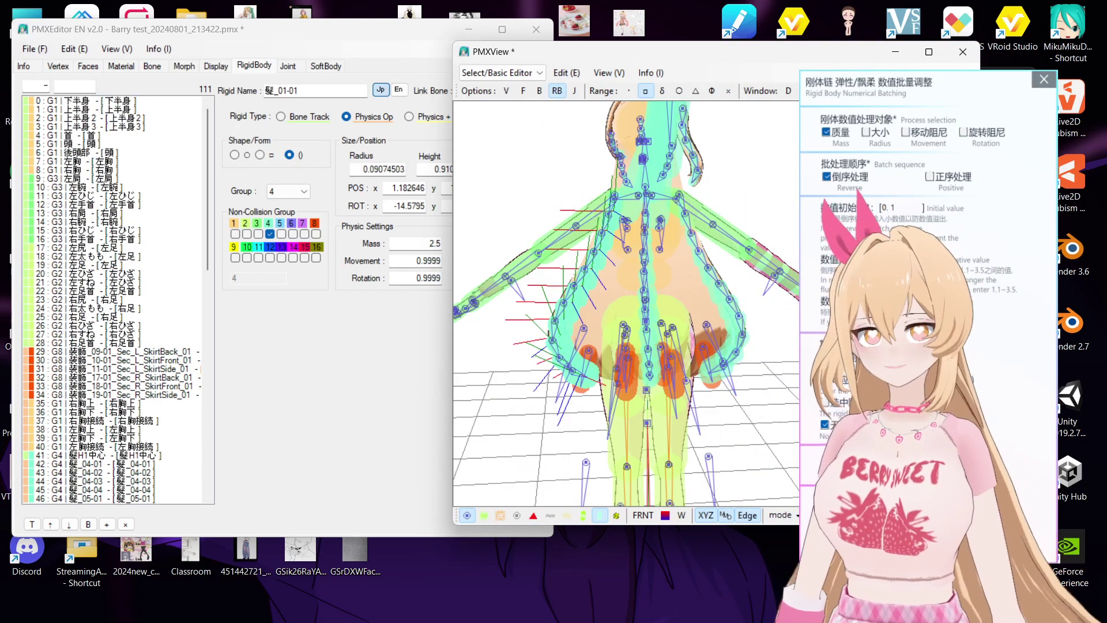
{"action": "left_click_drag", "start_coordinate": [720, 52], "coordinate": [571, 48]}
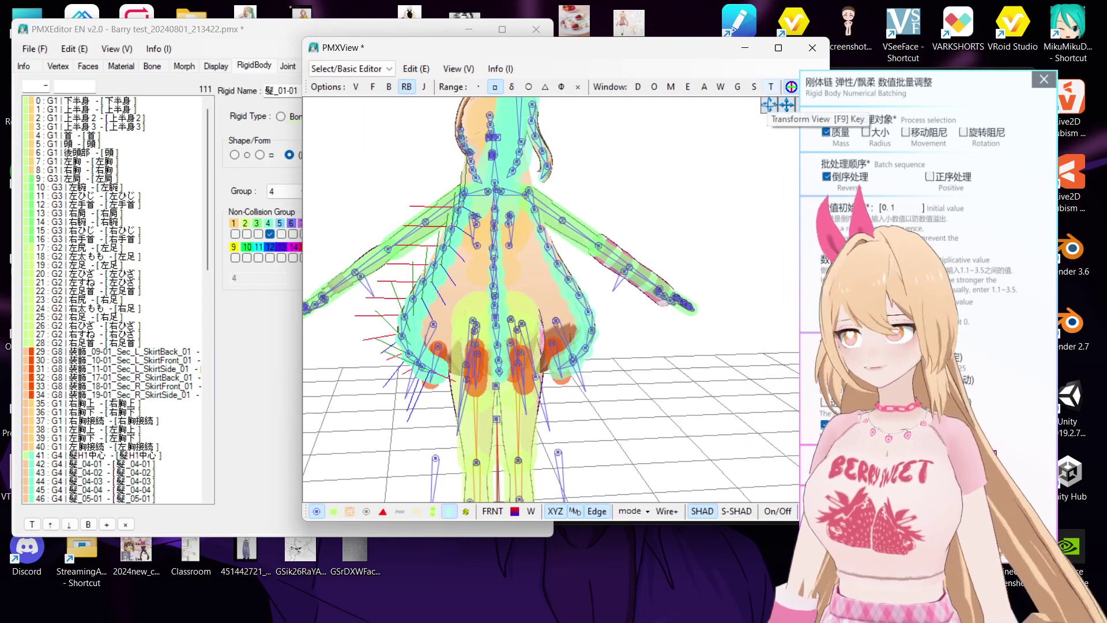
{"action": "left_click", "coordinate": [769, 105]}
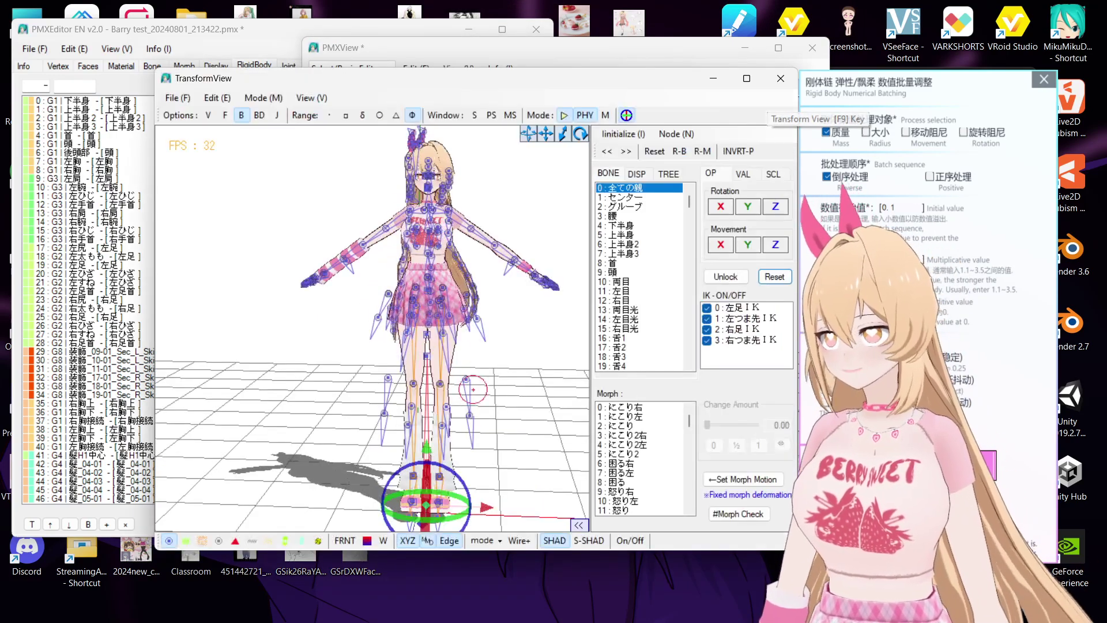
{"action": "left_click_drag", "start_coordinate": [426, 505], "coordinate": [349, 486]}
{"action": "left_click", "coordinate": [781, 78]}
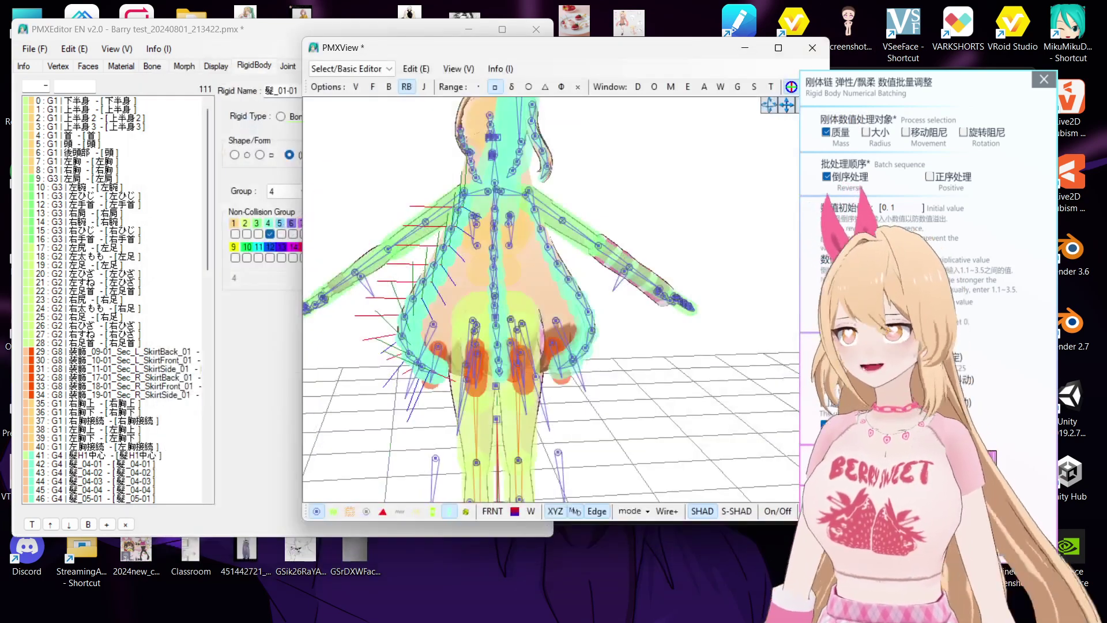
Select the joints linking 髪_01-01 through 髪_01-11 and initialize their limits to zero rotation
{"action": "left_click", "coordinate": [369, 29]}
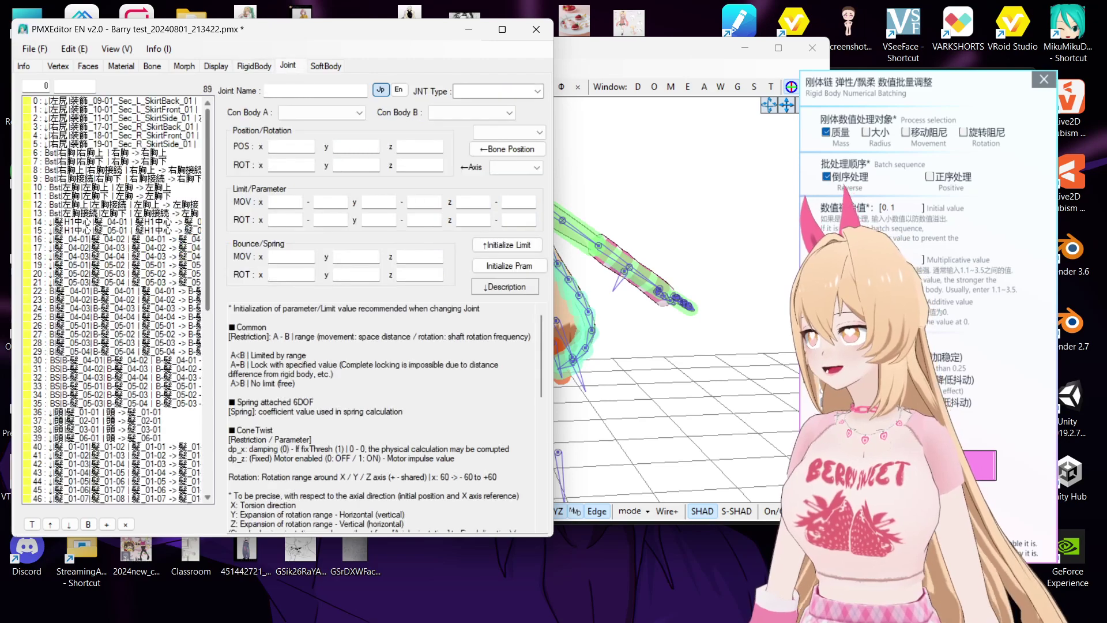
{"action": "left_click_drag", "start_coordinate": [207, 185], "coordinate": [207, 272]}
{"action": "scroll", "coordinate": [115, 300], "scroll_direction": "down", "scroll_amount": 2}
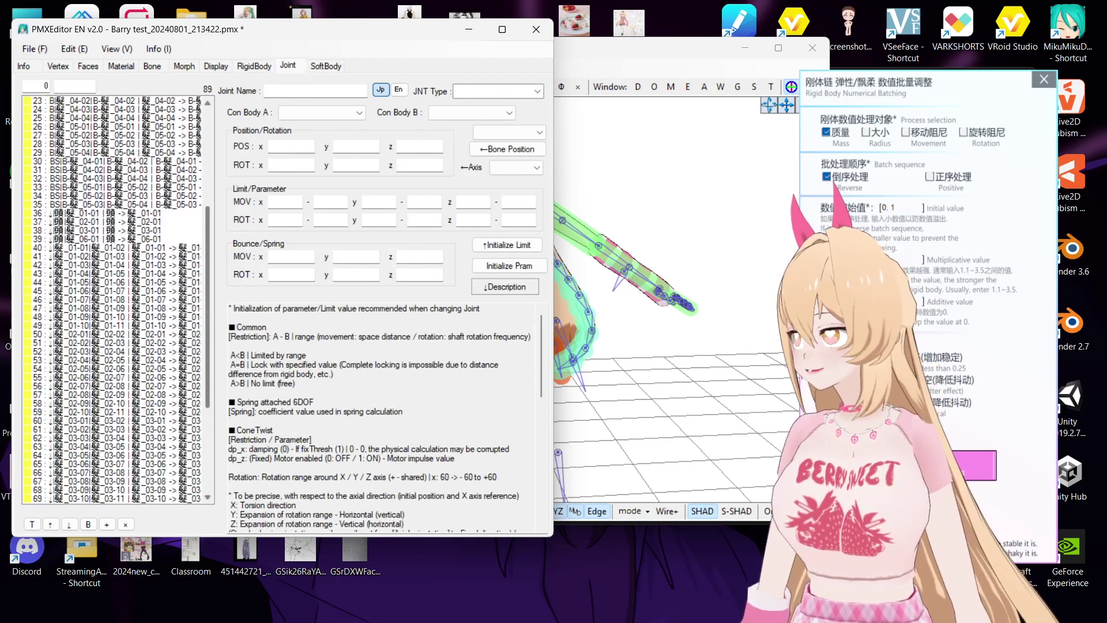
{"action": "left_click", "coordinate": [116, 239]}
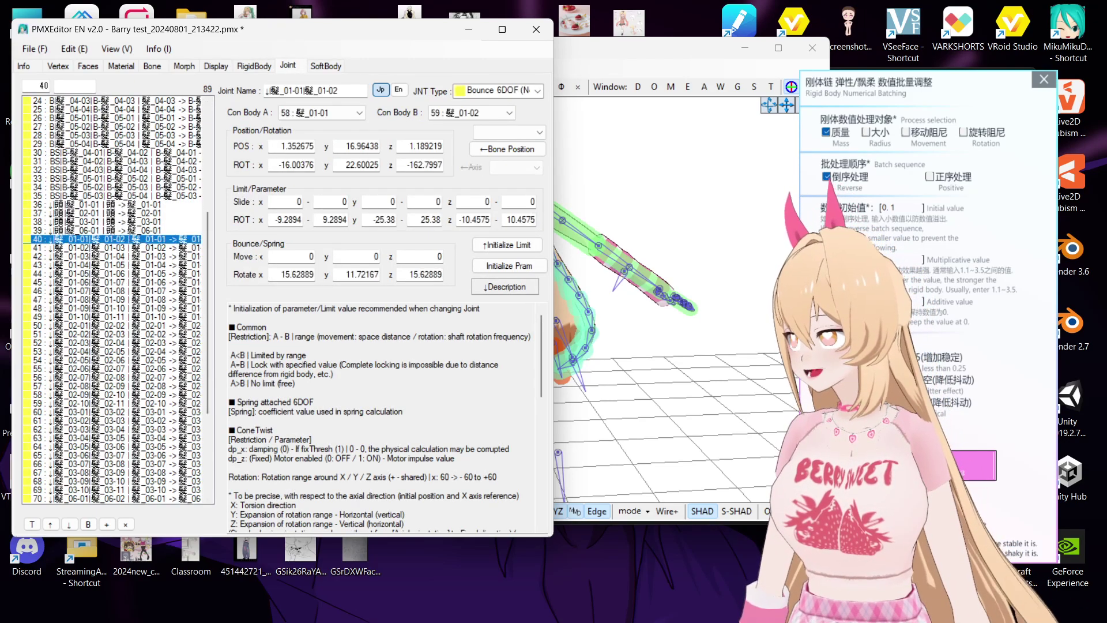
{"action": "left_click", "coordinate": [115, 317], "text": "shift"}
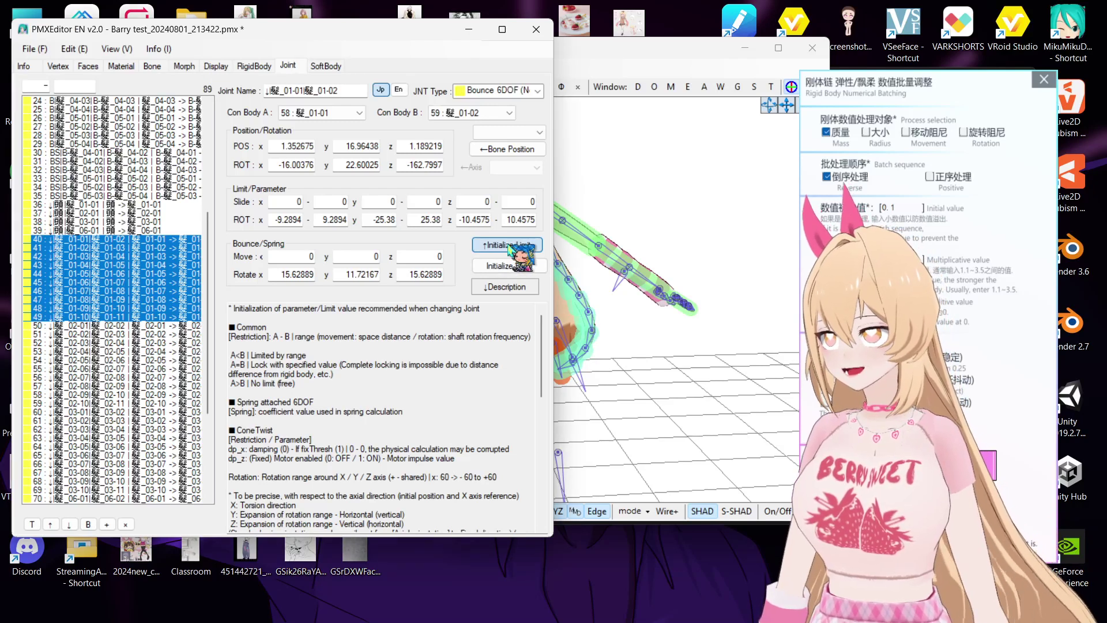
{"action": "left_click", "coordinate": [508, 245]}
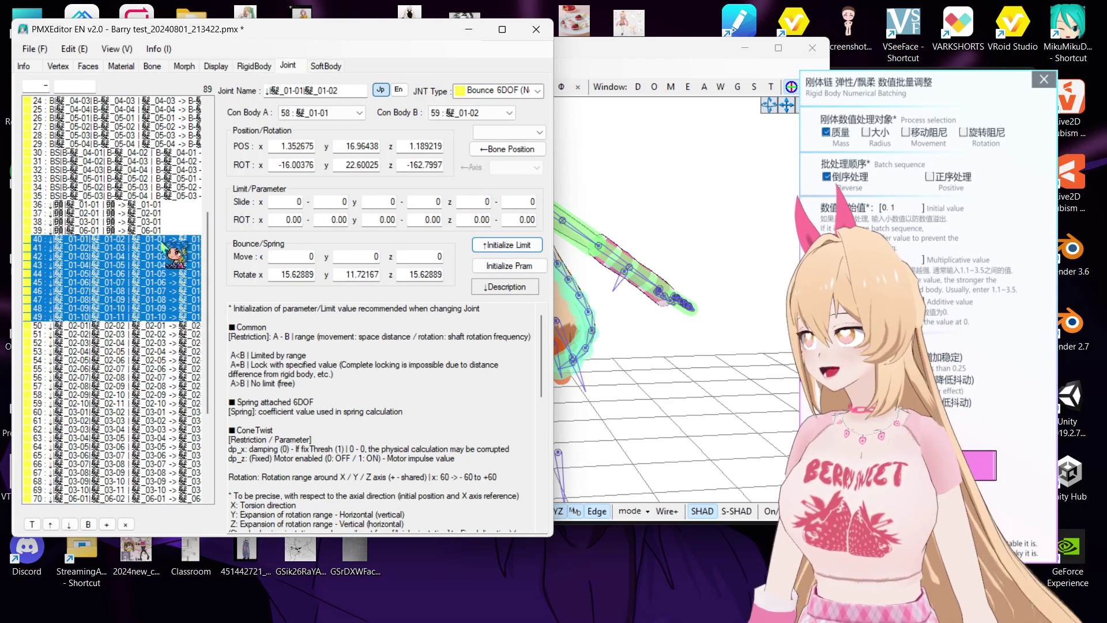
{"action": "left_click", "coordinate": [159, 291]}
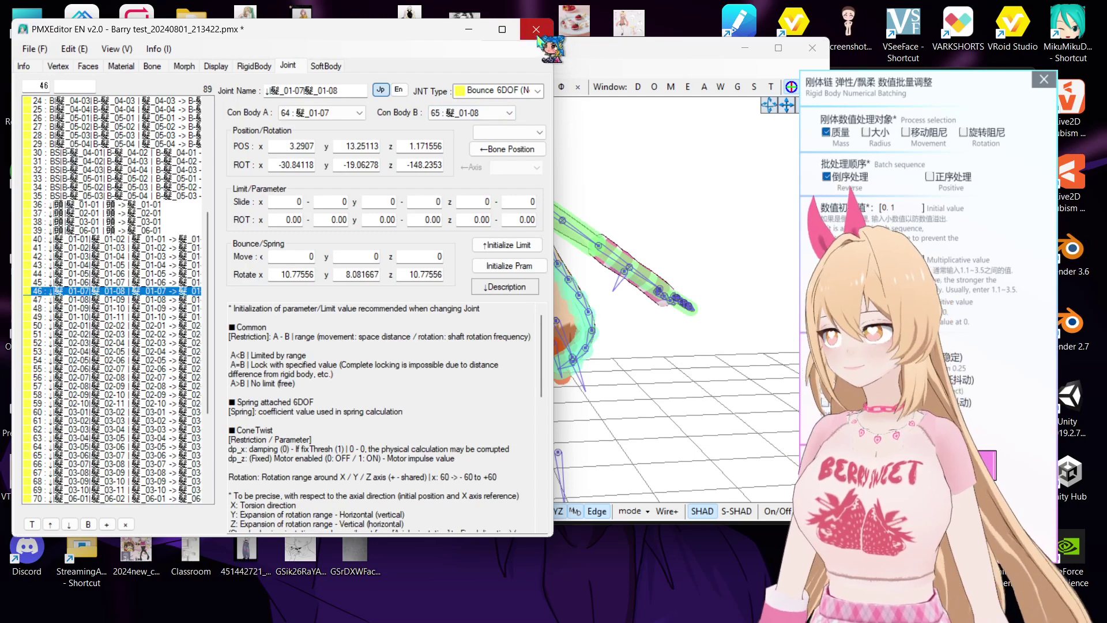
Reopen TransformView, move the 全ての親 bone while orbiting the model to check the stiffened hair chain, and close it
{"action": "left_click", "coordinate": [691, 57]}
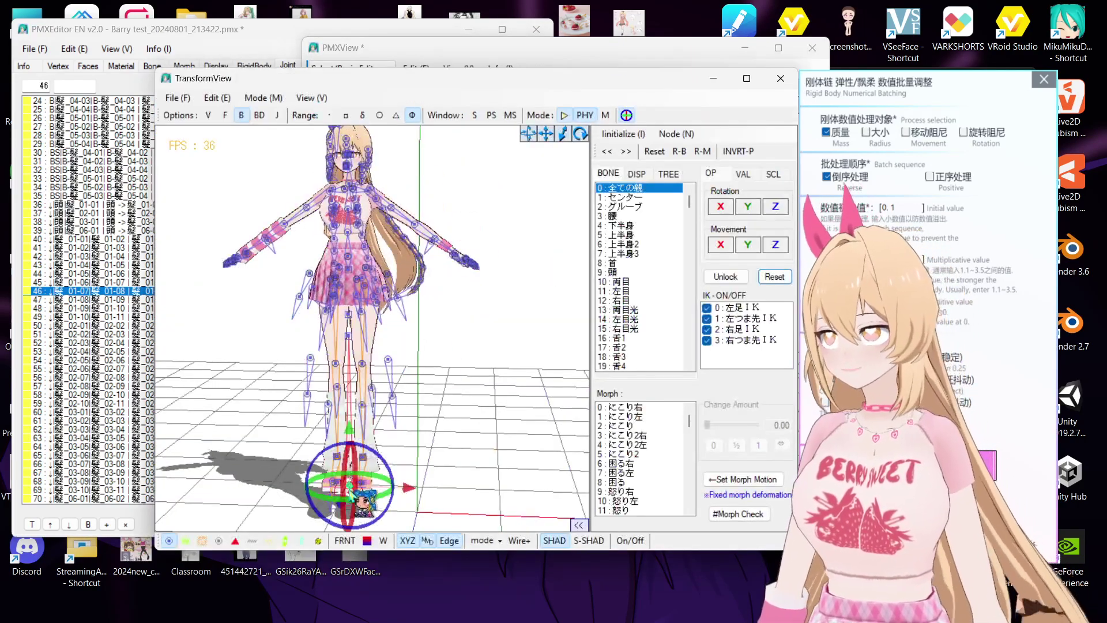
{"action": "left_click_drag", "start_coordinate": [348, 483], "coordinate": [317, 489]}
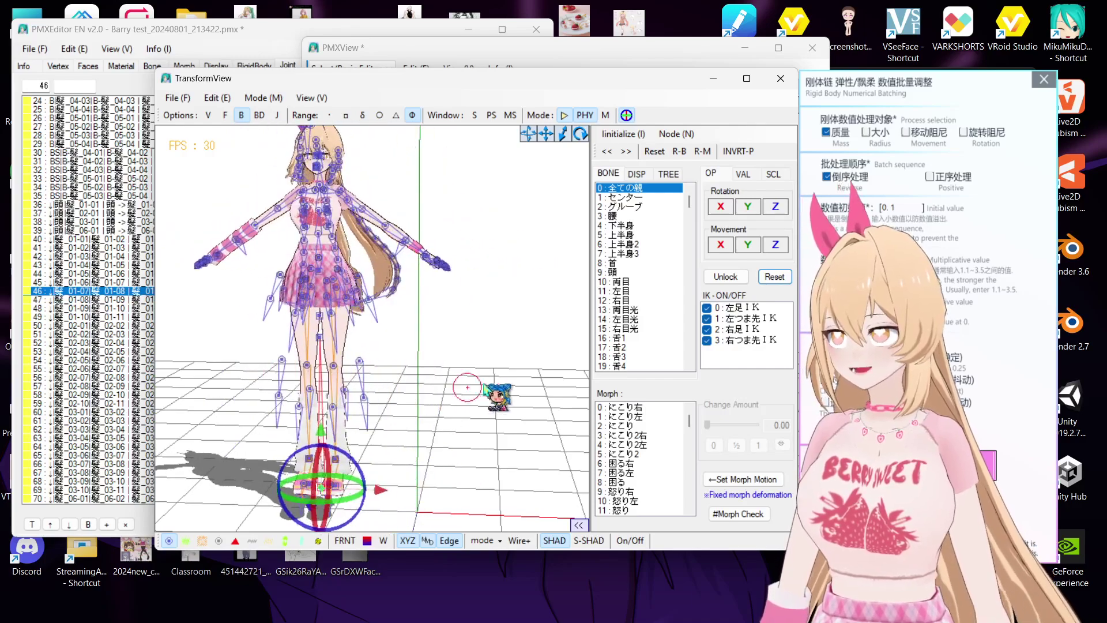
{"action": "right_click_drag", "start_coordinate": [484, 389], "coordinate": [433, 315]}
{"action": "right_click_drag", "start_coordinate": [515, 349], "coordinate": [517, 381]}
{"action": "left_click_drag", "start_coordinate": [530, 515], "coordinate": [449, 486]}
{"action": "right_click_drag", "start_coordinate": [481, 398], "coordinate": [613, 396]}
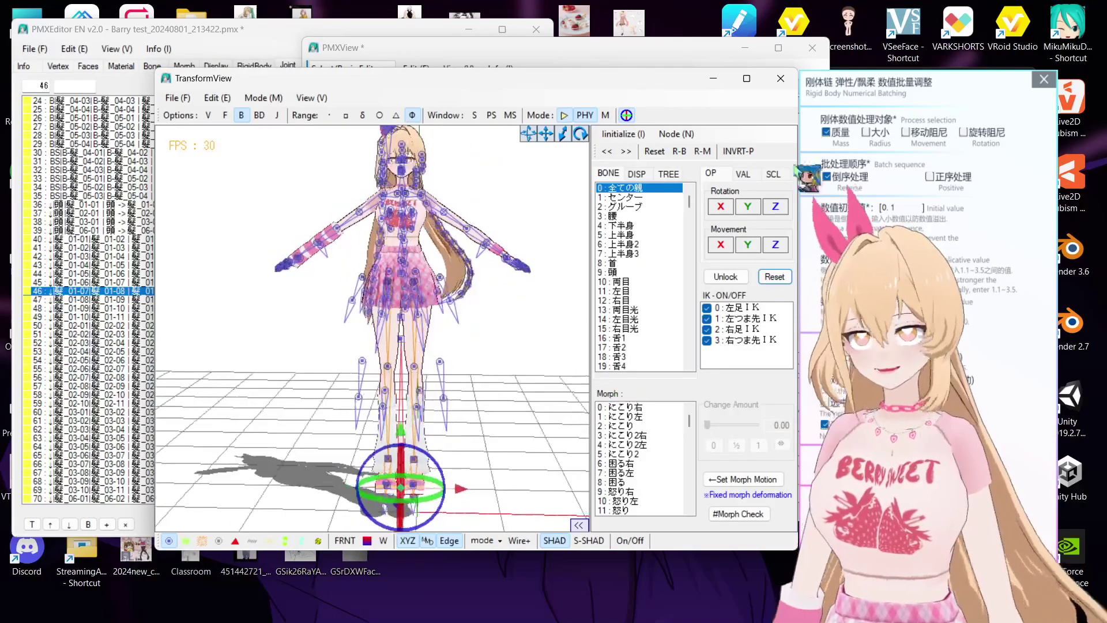
{"action": "left_click", "coordinate": [781, 79]}
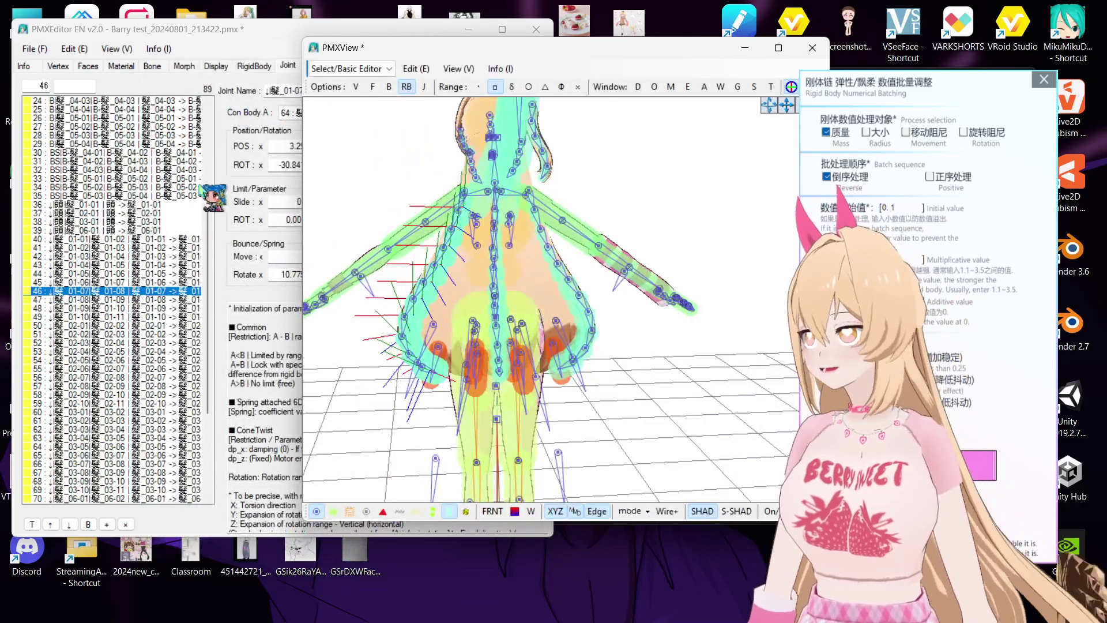
{"action": "left_click", "coordinate": [176, 342]}
{"action": "left_click", "coordinate": [123, 326]}
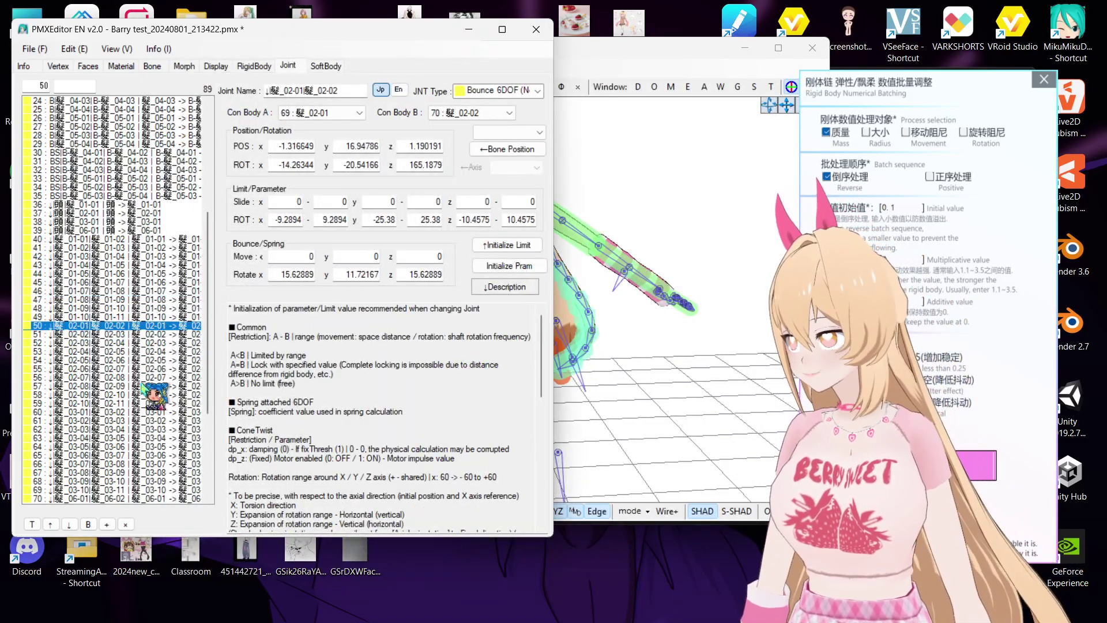
{"action": "left_click", "coordinate": [123, 489], "text": "shift"}
Return to the rigid body list and select the hair chain 髪_02-01 to 髪_02-11
{"action": "left_click", "coordinate": [254, 66]}
{"action": "left_click_drag", "start_coordinate": [206, 153], "coordinate": [187, 315]}
{"action": "left_click", "coordinate": [115, 291]}
{"action": "left_click", "coordinate": [97, 375], "text": "shift"}
Select the hair rigid bodies 髪_03-01 to 髪_03-11 and run the plug-in's mass batch processing on them
{"action": "left_click_drag", "start_coordinate": [206, 415], "coordinate": [200, 456]}
{"action": "left_click", "coordinate": [118, 282]}
{"action": "left_click", "coordinate": [120, 370], "text": "shift"}
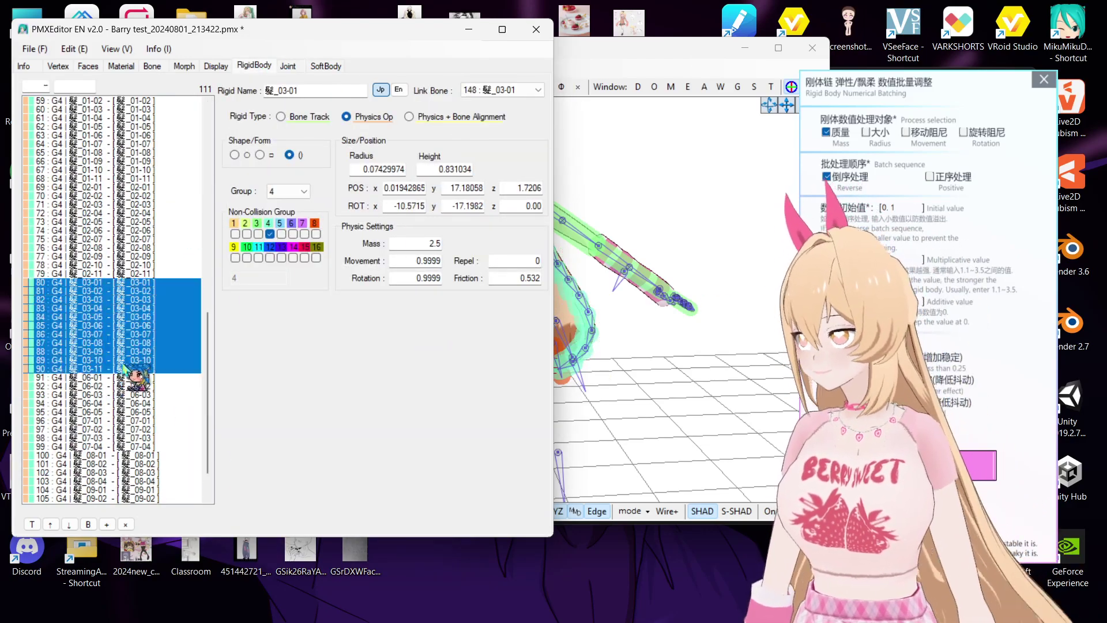
{"action": "left_click", "coordinate": [945, 466]}
With the hair joints selected, test the hair and skirt physics in TransformView by moving the 全ての親 bone back and forth
{"action": "left_click_drag", "start_coordinate": [207, 173], "coordinate": [208, 307]}
{"action": "left_click_drag", "start_coordinate": [651, 48], "coordinate": [794, 52]}
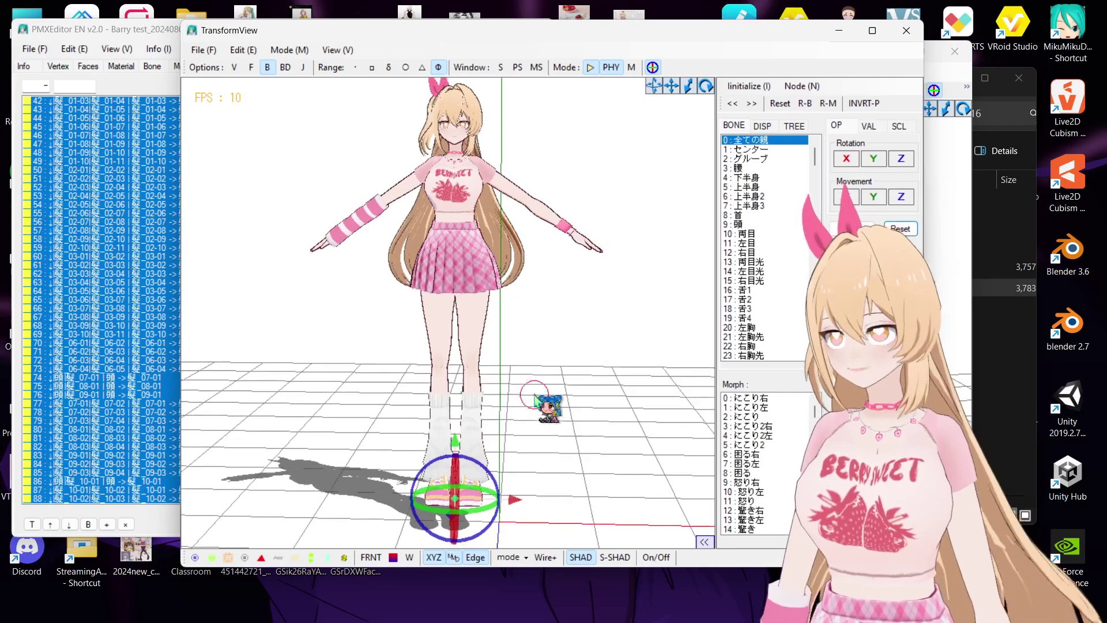
{"action": "scroll", "coordinate": [528, 420], "scroll_direction": "down", "scroll_amount": 1}
{"action": "mouse_move", "coordinate": [455, 490]}
{"action": "left_mouse_down"}
{"action": "mouse_move", "coordinate": [544, 488]}
{"action": "mouse_move", "coordinate": [414, 490]}
{"action": "mouse_move", "coordinate": [517, 493]}
{"action": "mouse_move", "coordinate": [472, 493]}
{"action": "left_mouse_up"}
{"action": "right_click_drag", "start_coordinate": [562, 435], "coordinate": [562, 505]}
{"action": "left_click_drag", "start_coordinate": [537, 490], "coordinate": [503, 491]}
{"action": "right_click_drag", "start_coordinate": [517, 464], "coordinate": [574, 387]}
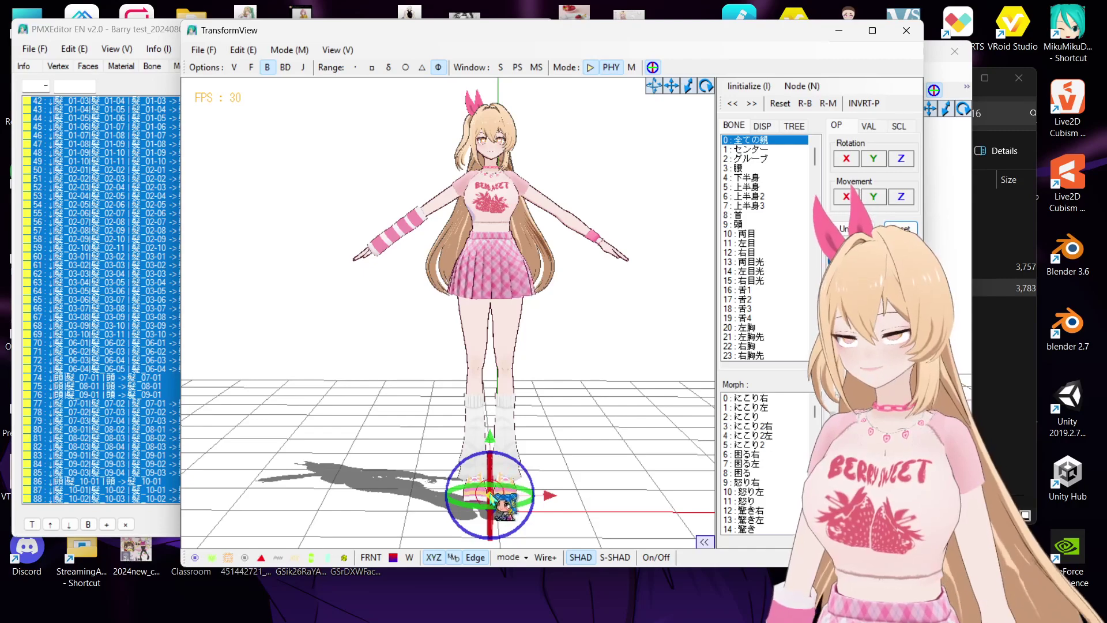
{"action": "left_click_drag", "start_coordinate": [434, 504], "coordinate": [479, 499]}
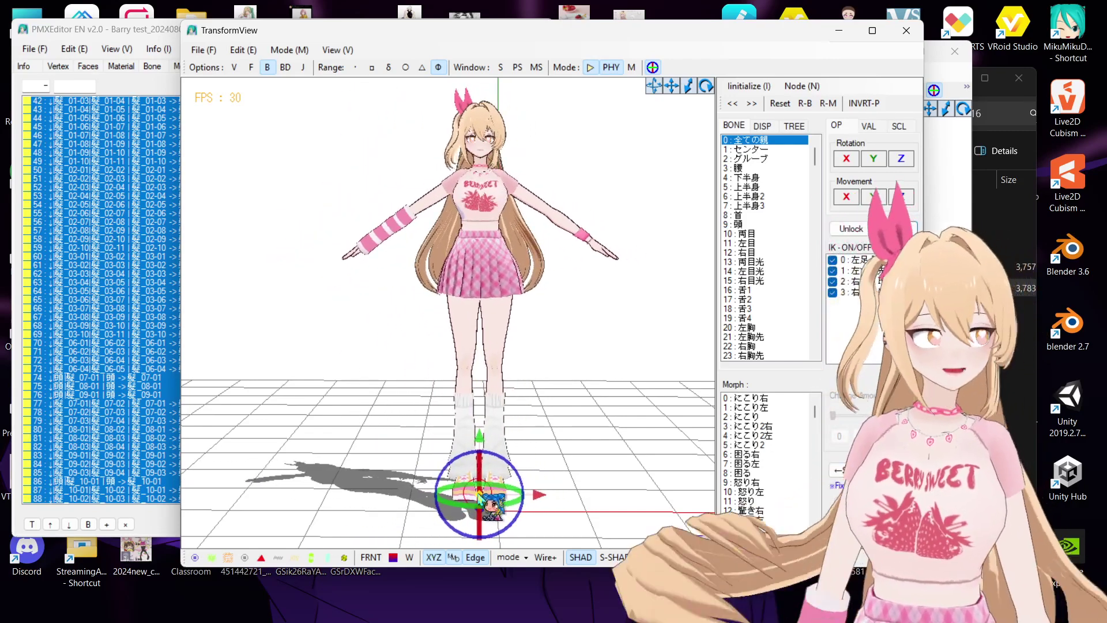
Orbit around the model and shift the 全ての親 bone again to examine the hair movement from different angles
{"action": "right_click_drag", "start_coordinate": [575, 397], "coordinate": [495, 474]}
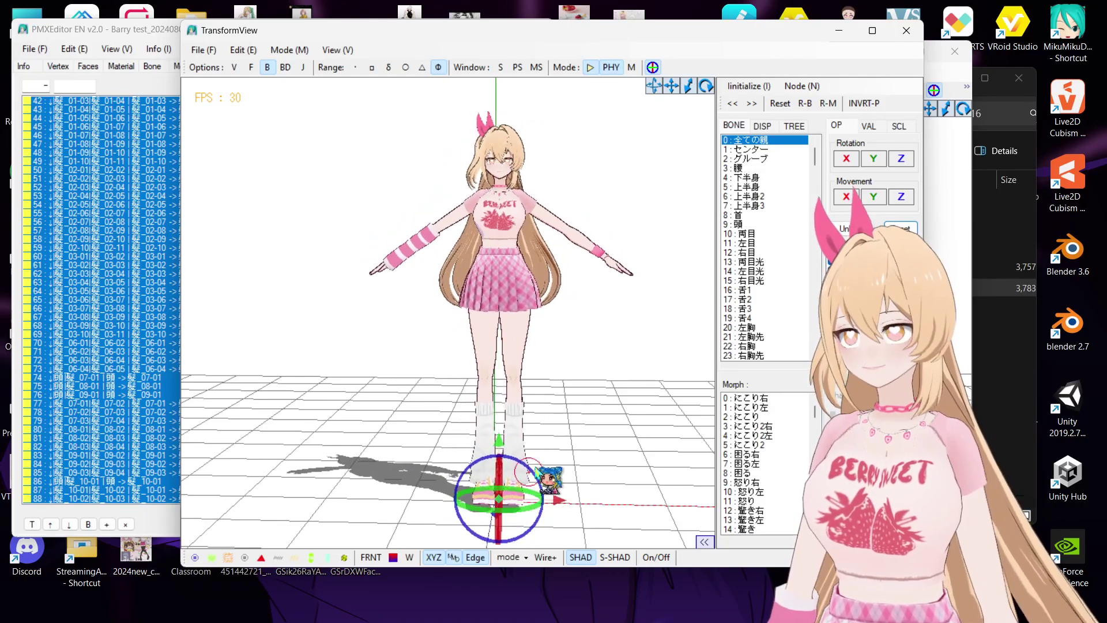
{"action": "right_click_drag", "start_coordinate": [556, 438], "coordinate": [524, 493]}
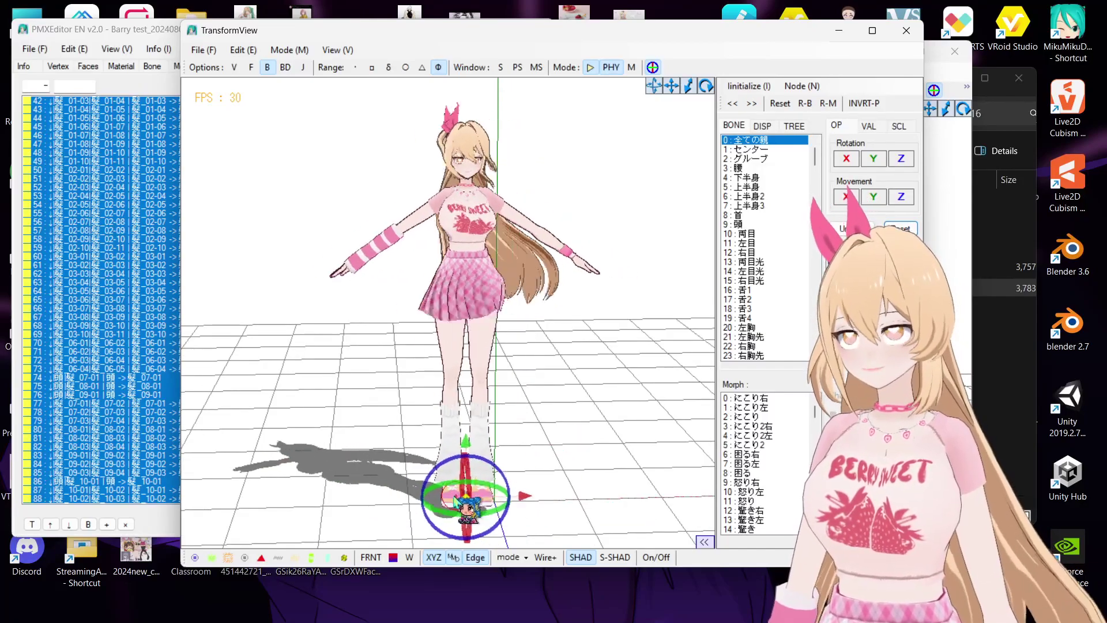
{"action": "left_click_drag", "start_coordinate": [454, 497], "coordinate": [454, 490]}
{"action": "right_click_drag", "start_coordinate": [546, 444], "coordinate": [519, 487]}
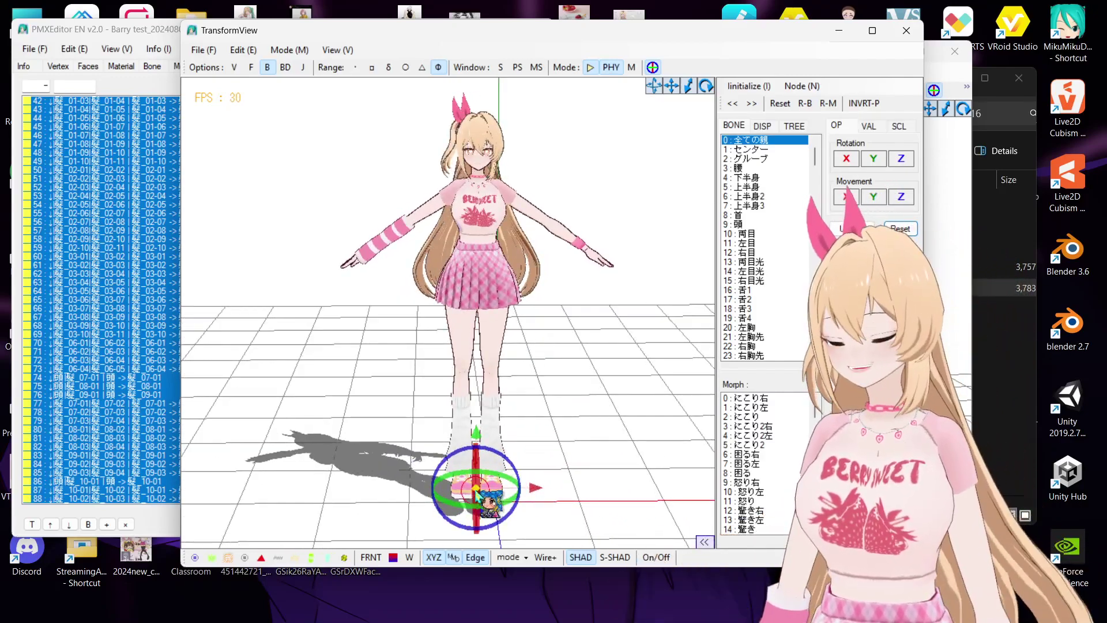
{"action": "left_click_drag", "start_coordinate": [476, 488], "coordinate": [523, 487]}
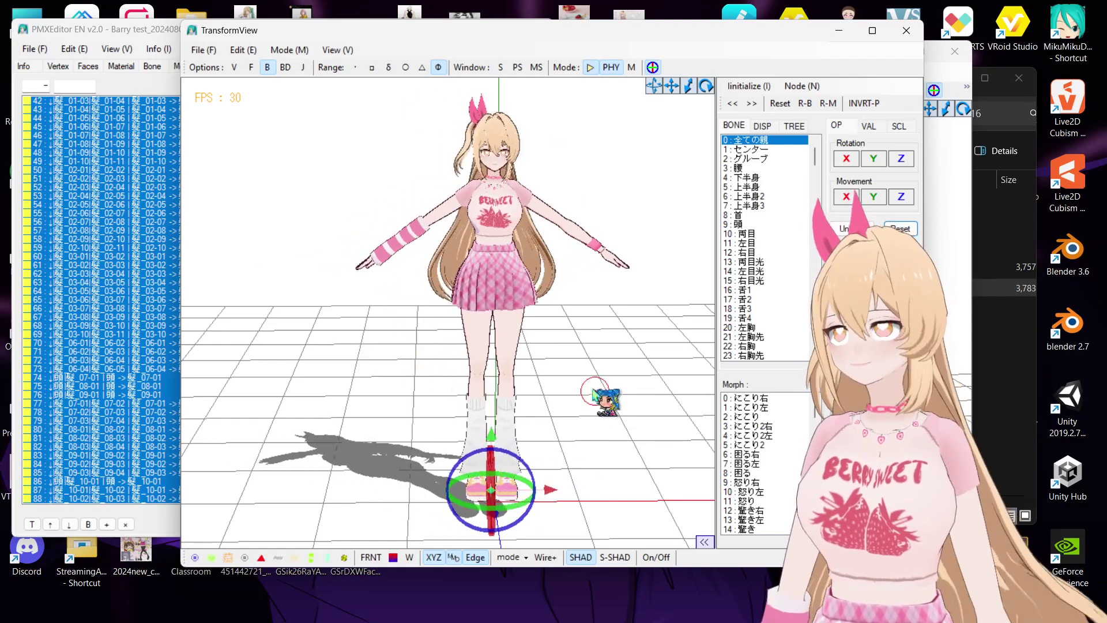
{"action": "mouse_move", "coordinate": [594, 392]}
{"action": "right_mouse_down"}
{"action": "mouse_move", "coordinate": [583, 381]}
{"action": "mouse_move", "coordinate": [592, 388]}
{"action": "mouse_move", "coordinate": [578, 390]}
{"action": "mouse_move", "coordinate": [600, 388]}
{"action": "mouse_move", "coordinate": [602, 372]}
{"action": "right_mouse_up"}
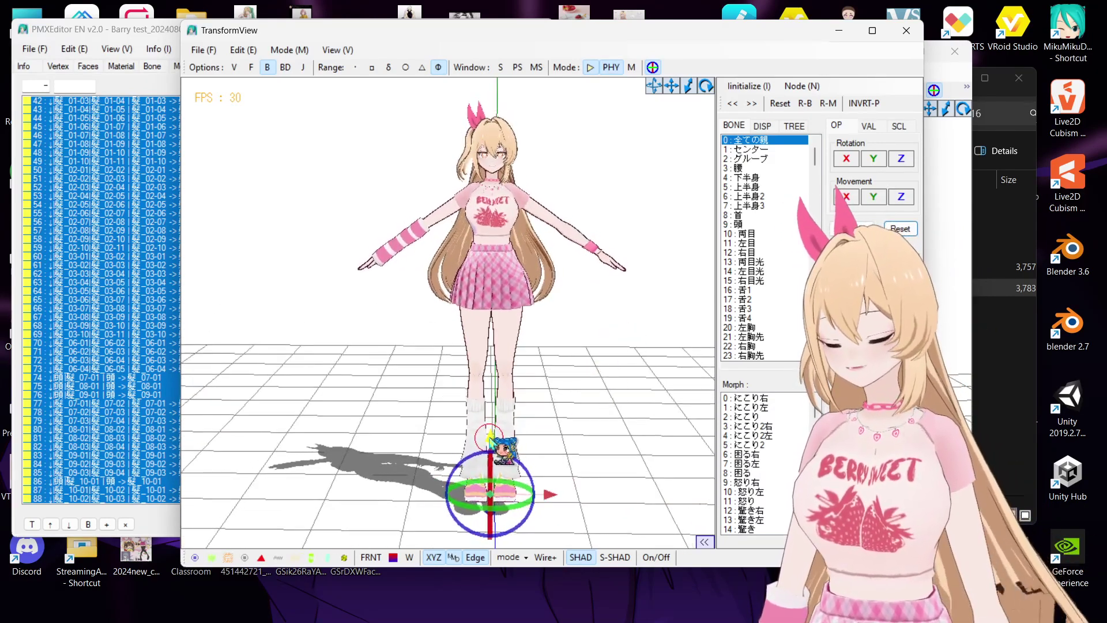
{"action": "right_click_drag", "start_coordinate": [489, 441], "coordinate": [577, 441]}
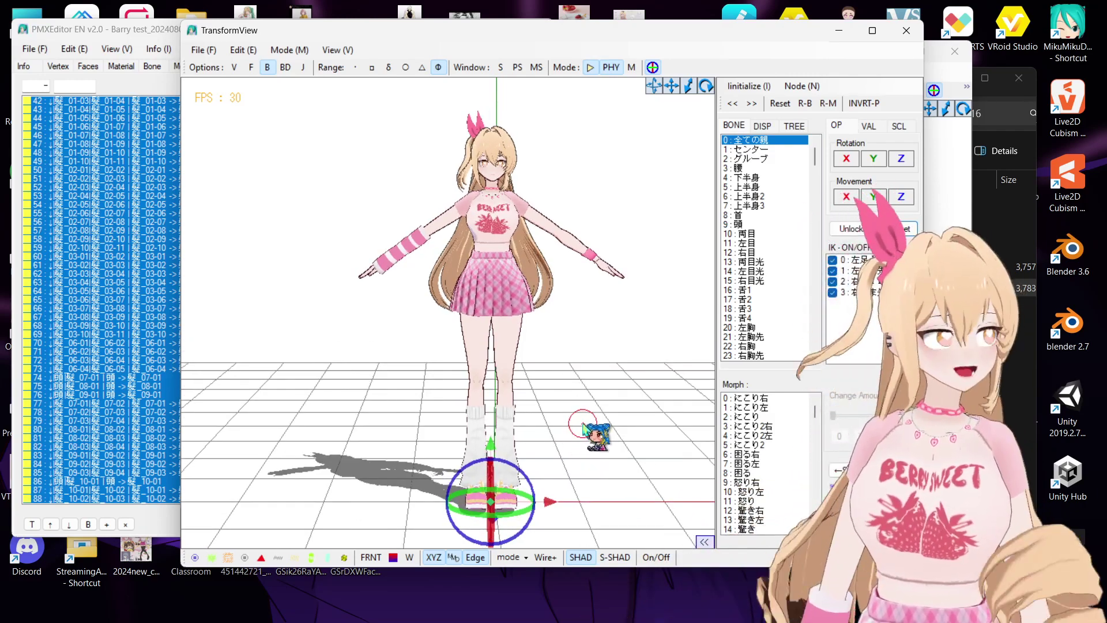